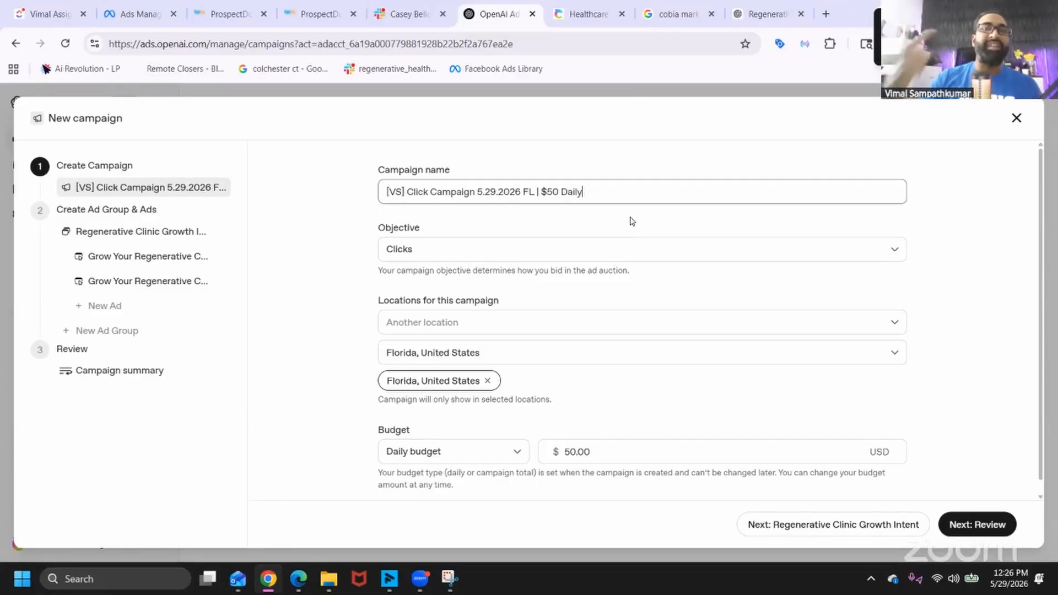
Check which objectives are available for the campaign without changing the selected one.
{"action": "left_click", "coordinate": [618, 245]}
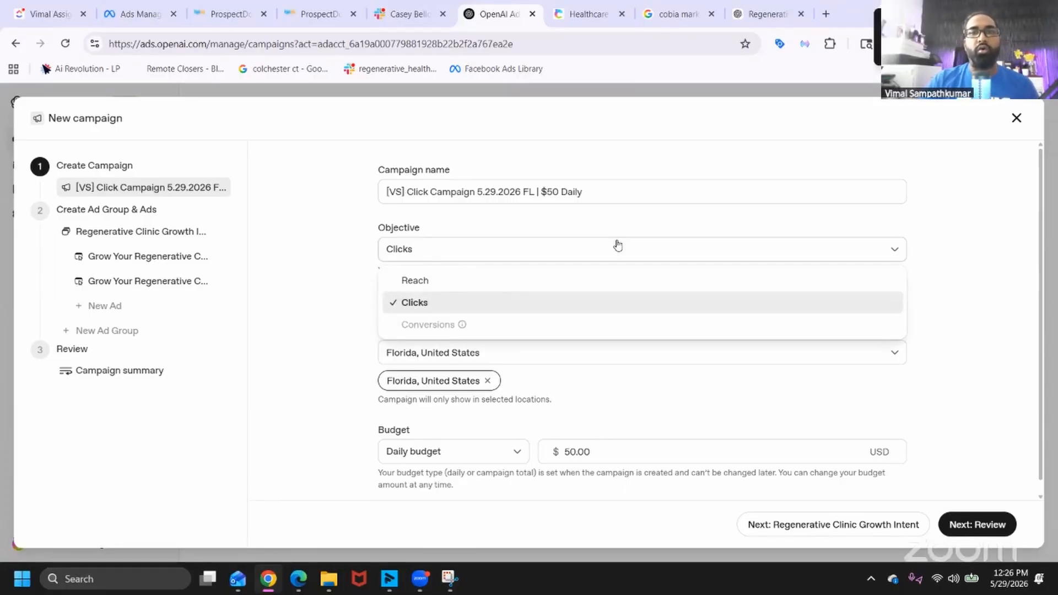
{"action": "left_click", "coordinate": [326, 331]}
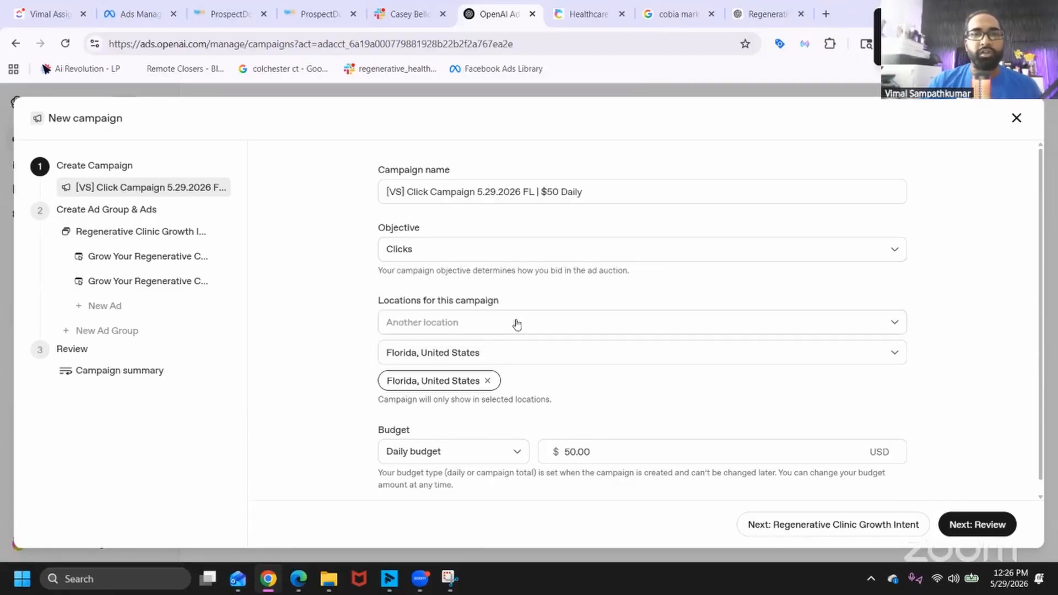
{"action": "scroll", "coordinate": [521, 342], "scroll_direction": "down", "scroll_amount": 1}
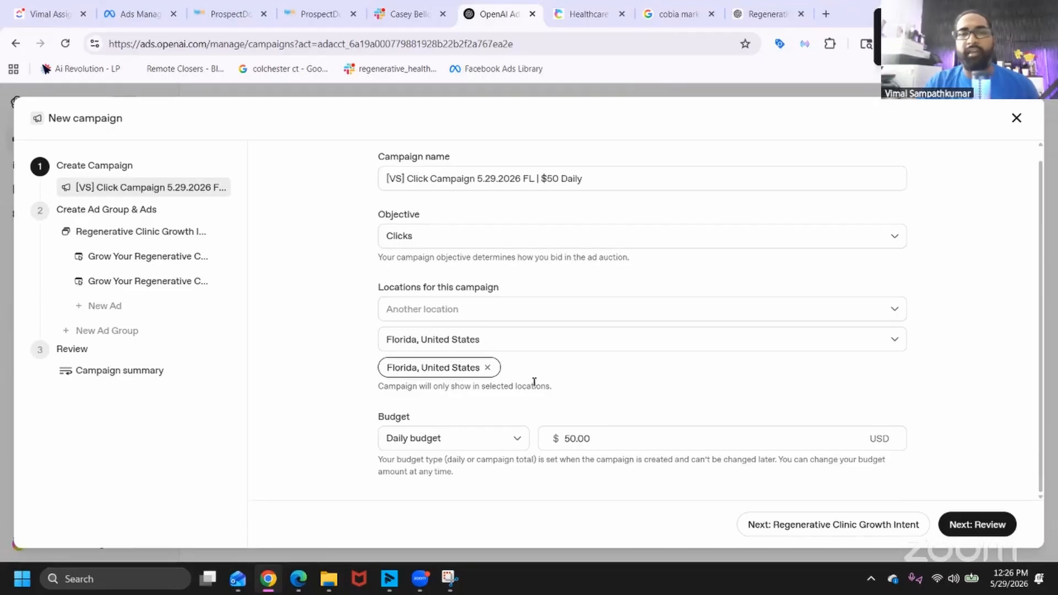
{"action": "scroll", "coordinate": [534, 382], "scroll_direction": "up", "scroll_amount": 1}
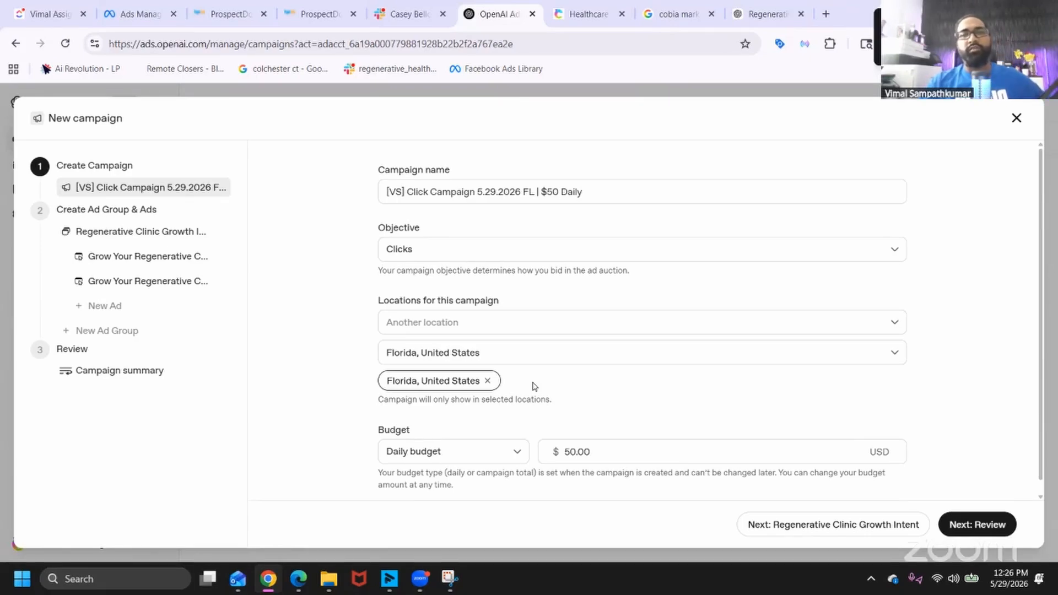
{"action": "left_click", "coordinate": [492, 259]}
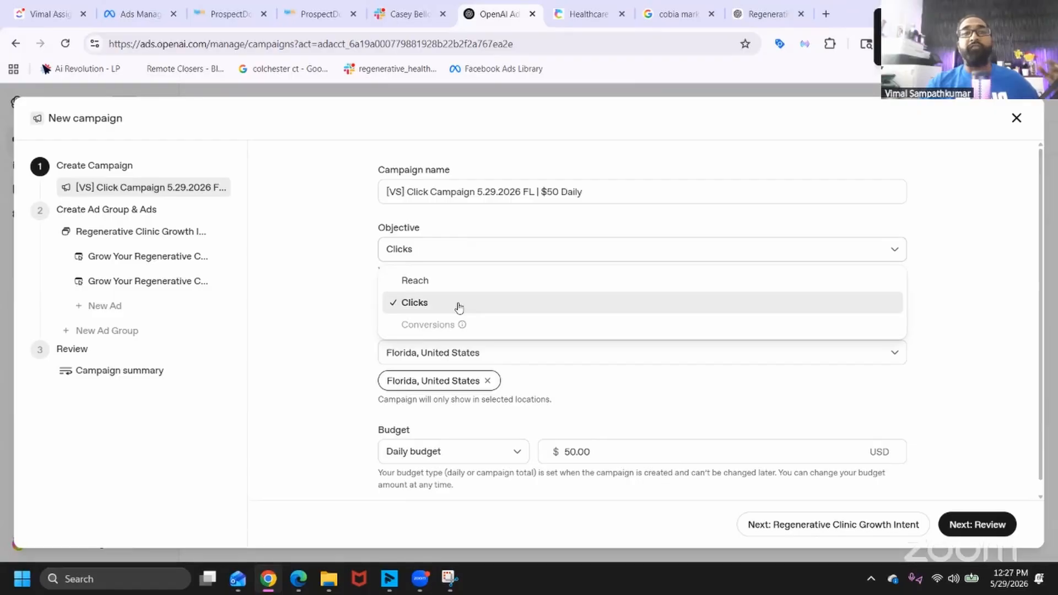
{"action": "left_click", "coordinate": [325, 315]}
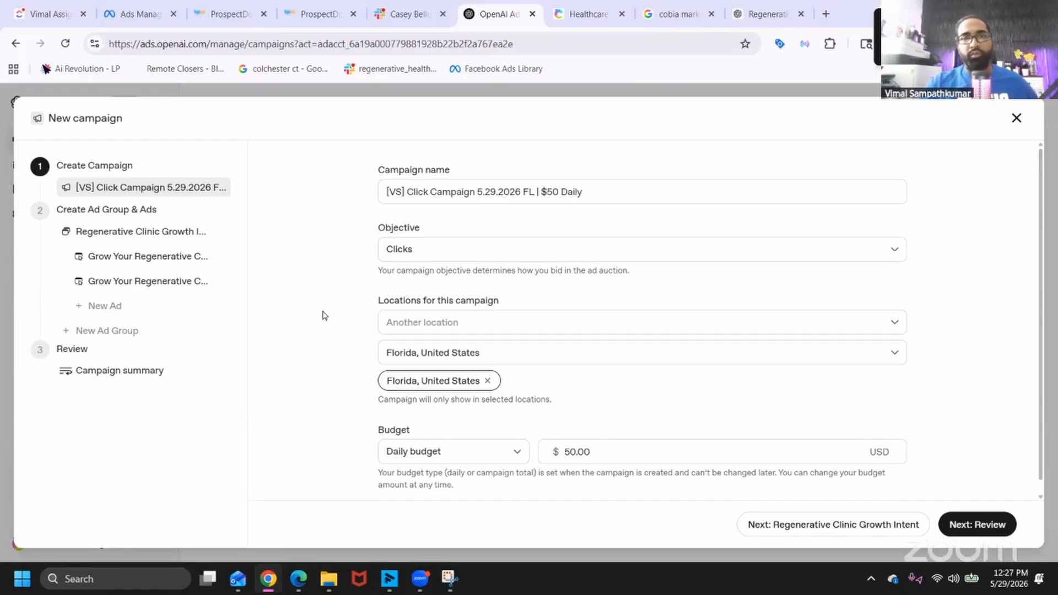
View the preset campaign locations and search the included locations for Miami.
{"action": "left_click", "coordinate": [414, 326]}
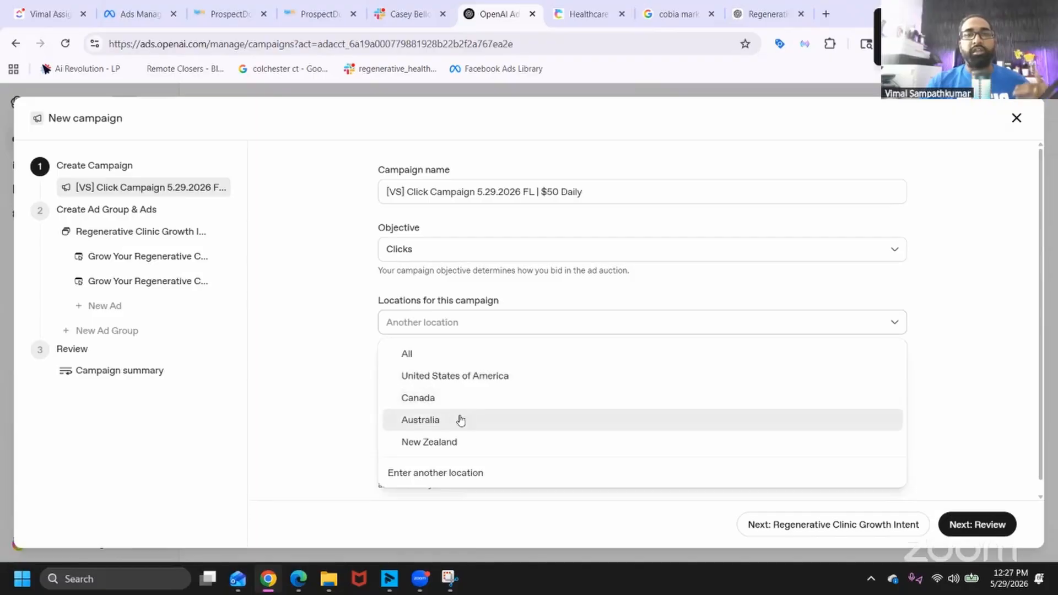
{"action": "left_click", "coordinate": [347, 431]}
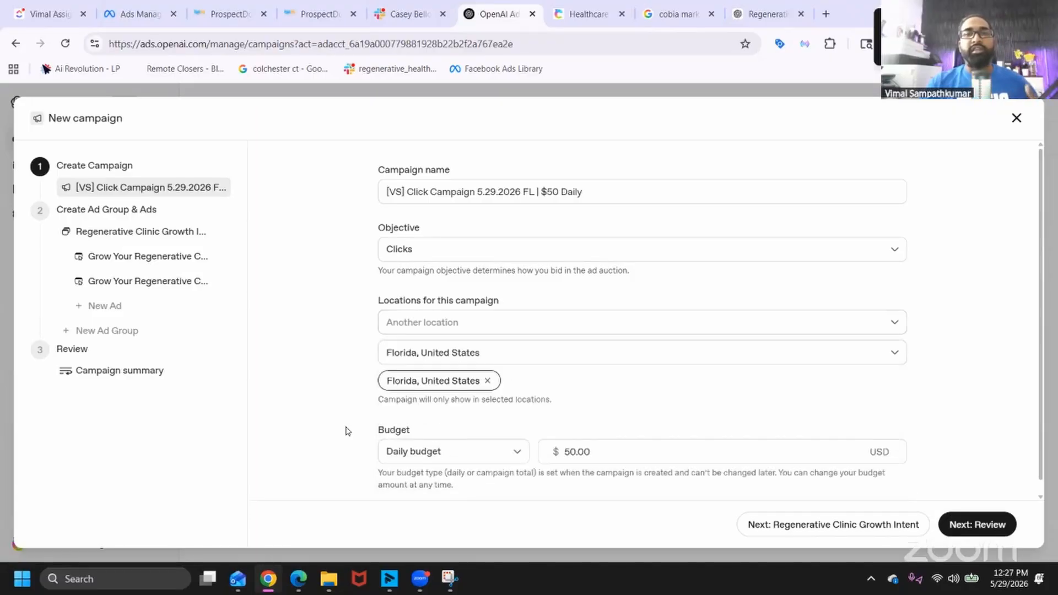
{"action": "left_click", "coordinate": [544, 354]}
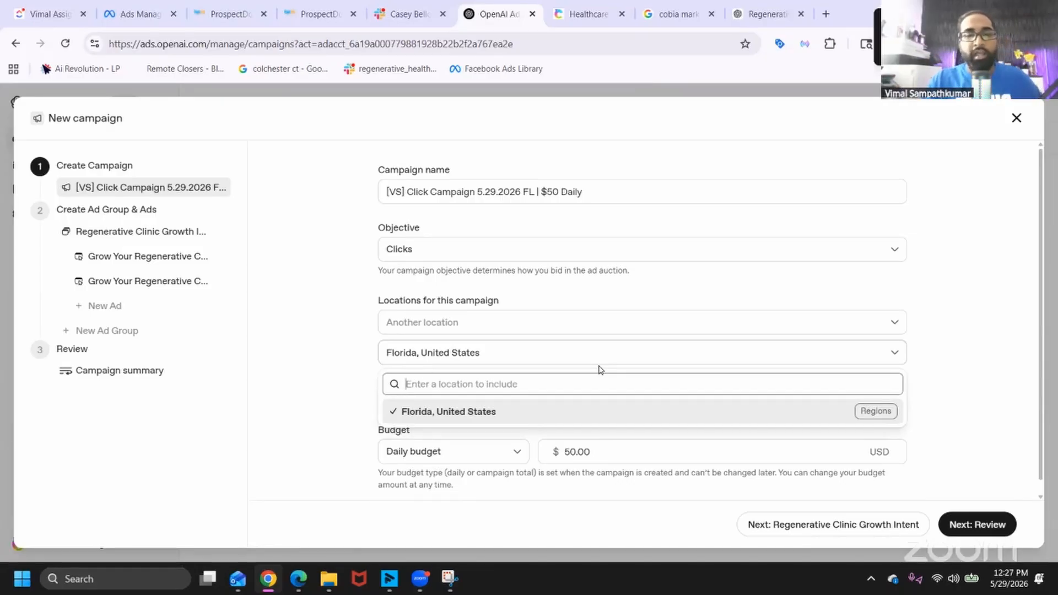
{"action": "type", "text": "Miami"}
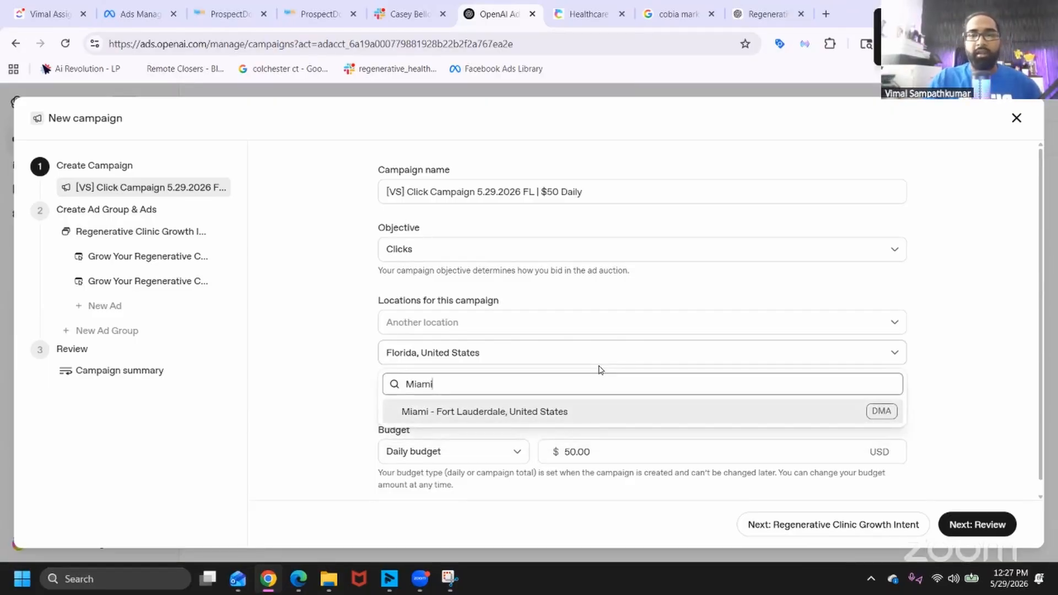
Search the included locations for Orlando and close the list without adding a location.
{"action": "key", "text": "BackSpace"}
{"action": "key", "text": "BackSpace"}
{"action": "key", "text": "BackSpace"}
{"action": "key", "text": "BackSpace"}
{"action": "key", "text": "BackSpace"}
{"action": "type", "text": "f"}
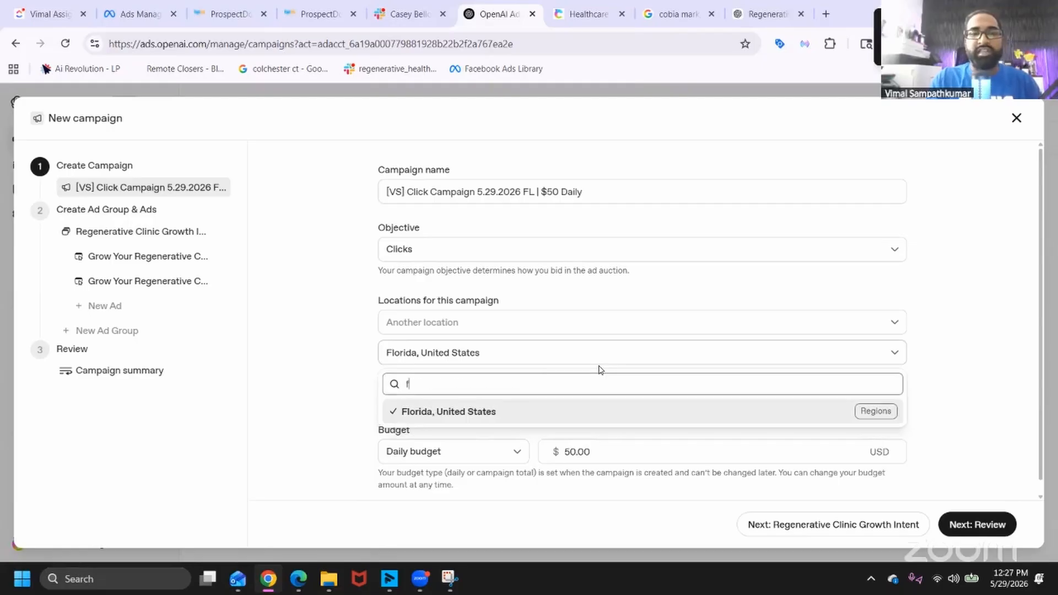
{"action": "key", "text": "BackSpace"}
{"action": "type", "text": "orlando"}
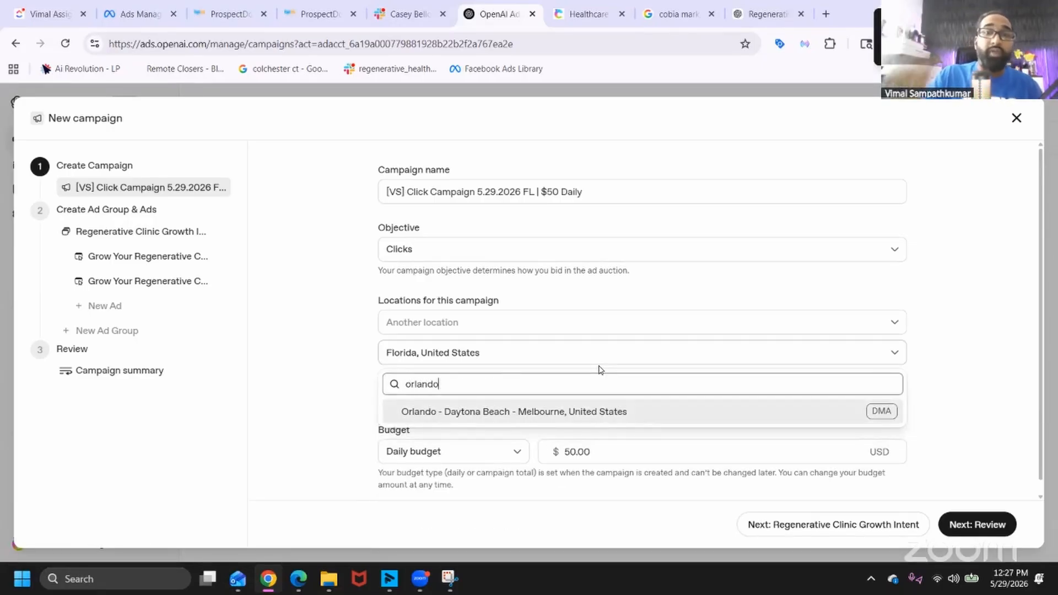
{"action": "left_click", "coordinate": [977, 410]}
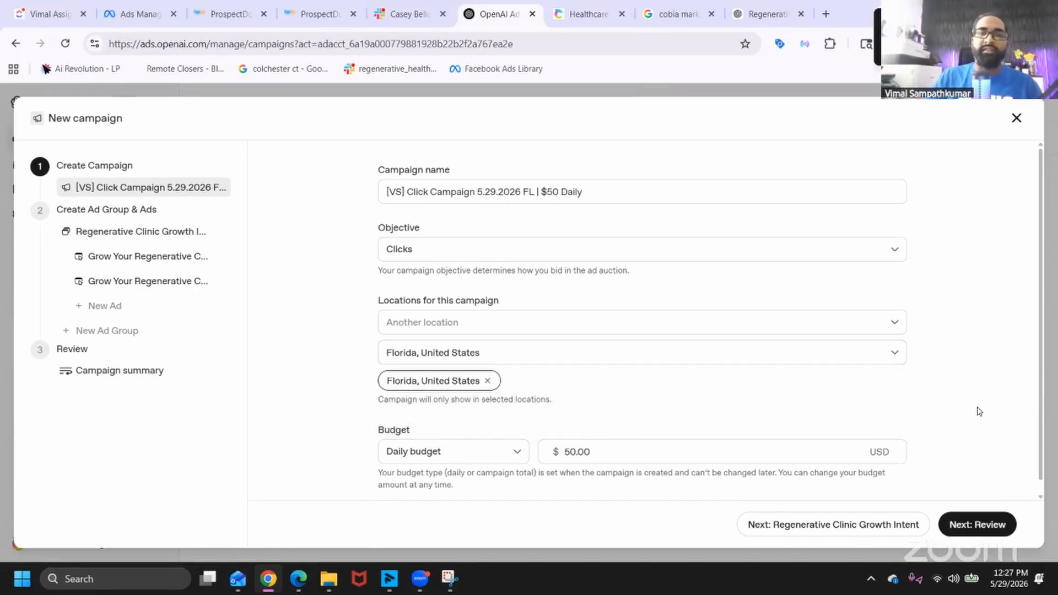
View the available budget types for the campaign without changing the selection.
{"action": "scroll", "coordinate": [978, 411], "scroll_direction": "down", "scroll_amount": 1}
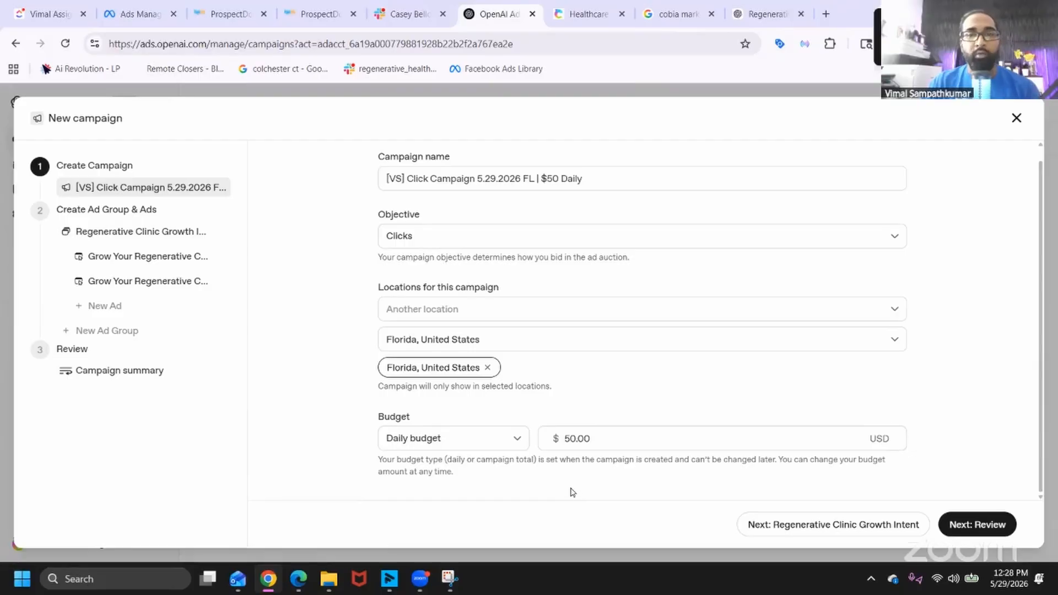
{"action": "left_click", "coordinate": [477, 438]}
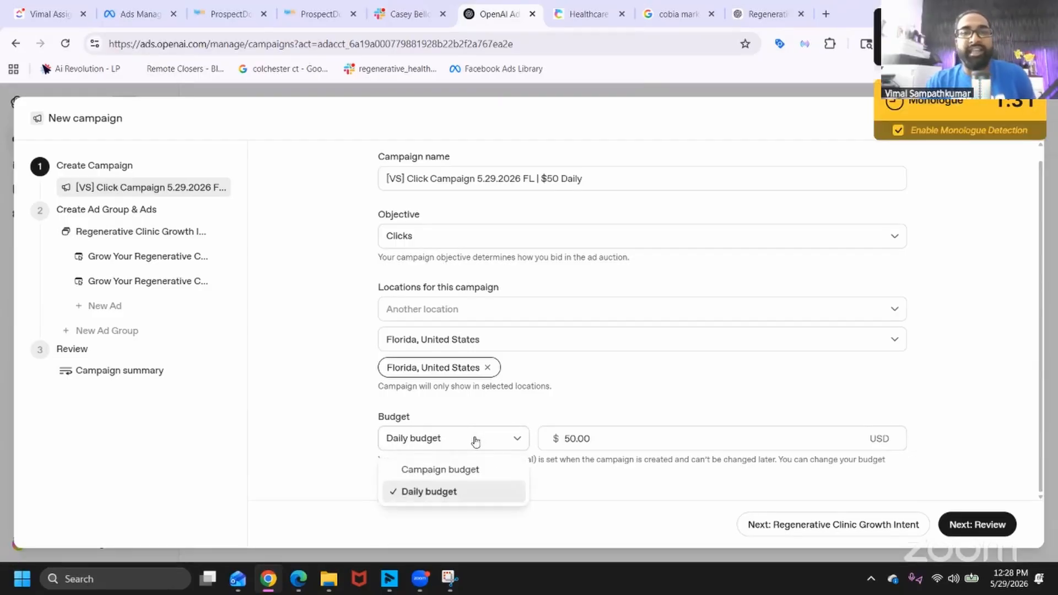
{"action": "left_click", "coordinate": [604, 482]}
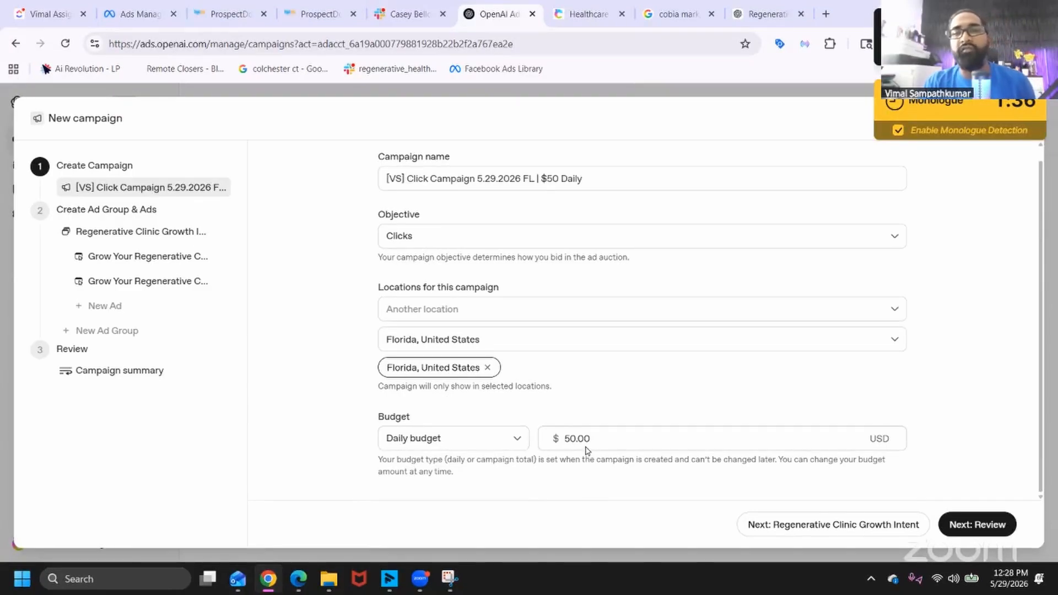
View the campaign's review summary and open the Regenerative Clinic Growth Intent ad group's settings.
{"action": "left_click", "coordinate": [966, 526]}
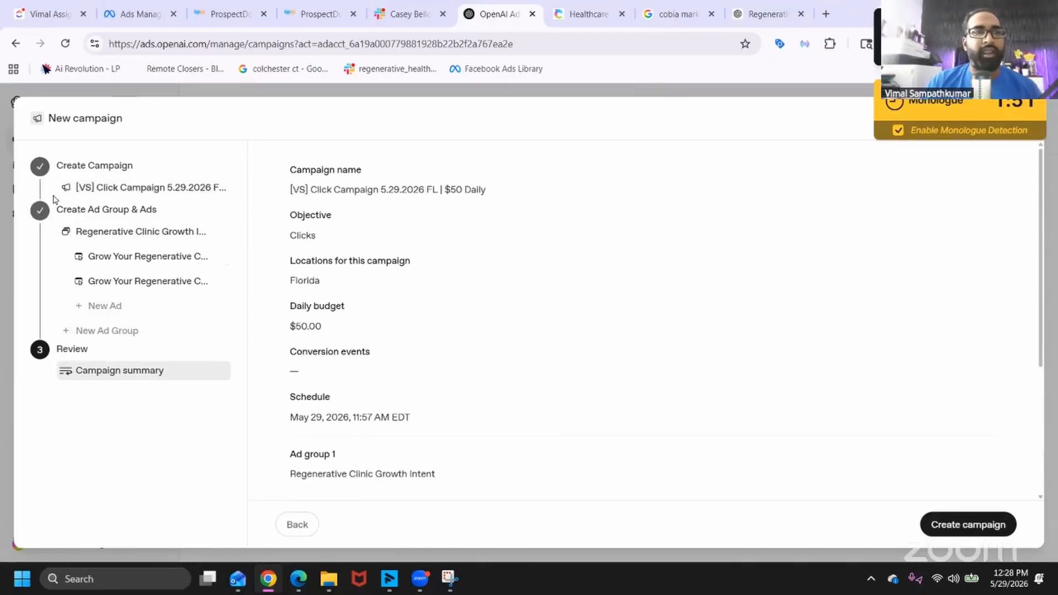
{"action": "left_click", "coordinate": [109, 234]}
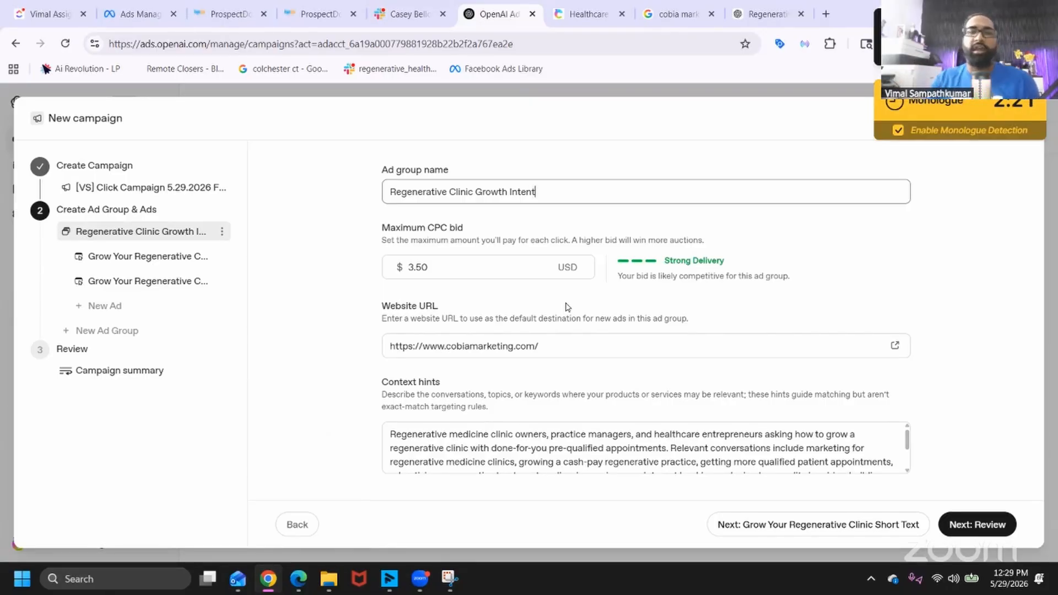
Try a maximum CPC bid of 2.50 USD for the ad group to compare its delivery rating.
{"action": "double_click", "coordinate": [420, 264]}
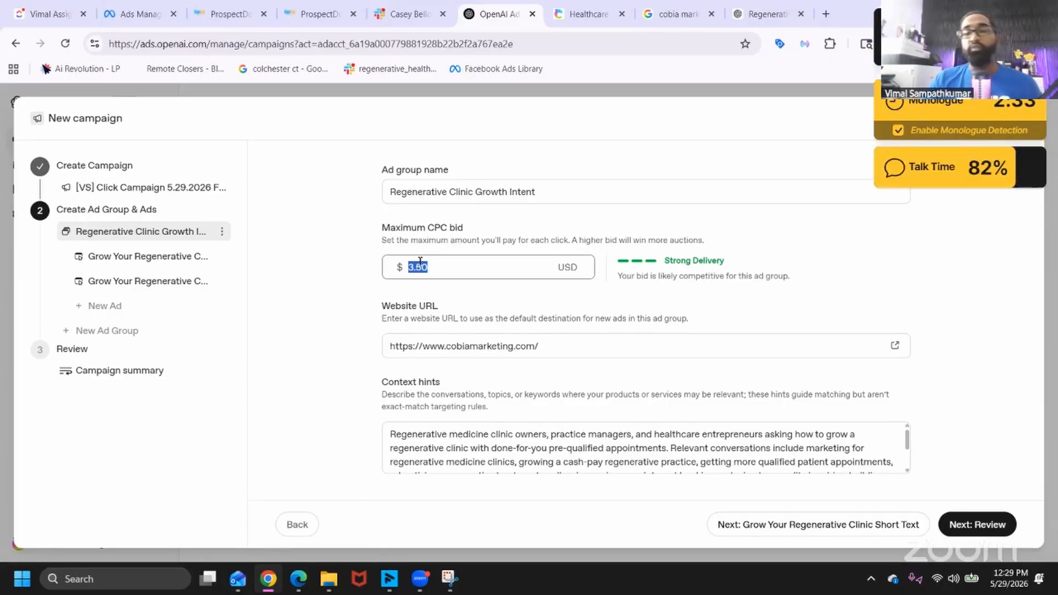
{"action": "type", "text": "2.500"}
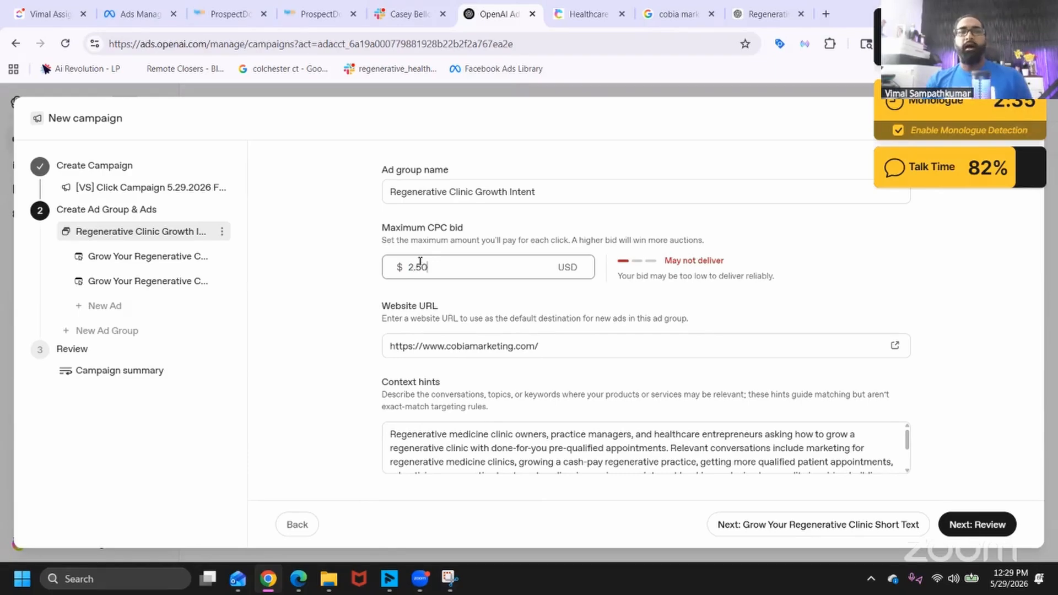
{"action": "type", "text": "==="}
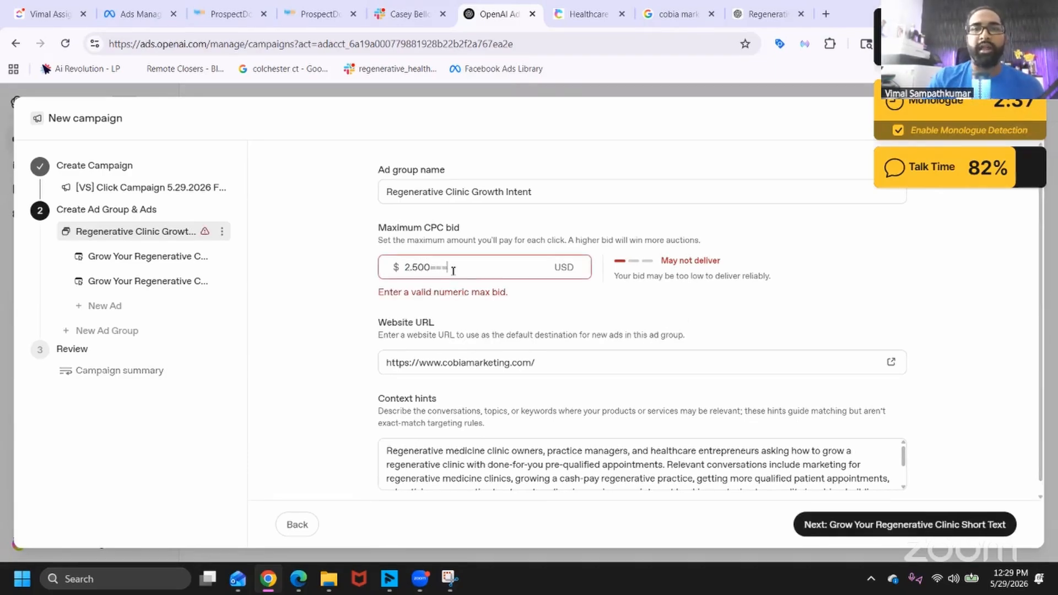
Clear the ad group's maximum CPC bid and set it to 3.50 USD.
{"action": "key", "text": "BackSpace"}
{"action": "key", "text": "BackSpace"}
{"action": "key", "text": "BackSpace"}
{"action": "key", "text": "BackSpace"}
{"action": "key", "text": "BackSpace"}
{"action": "key", "text": "BackSpace"}
{"action": "key", "text": "BackSpace"}
{"action": "key", "text": "BackSpace"}
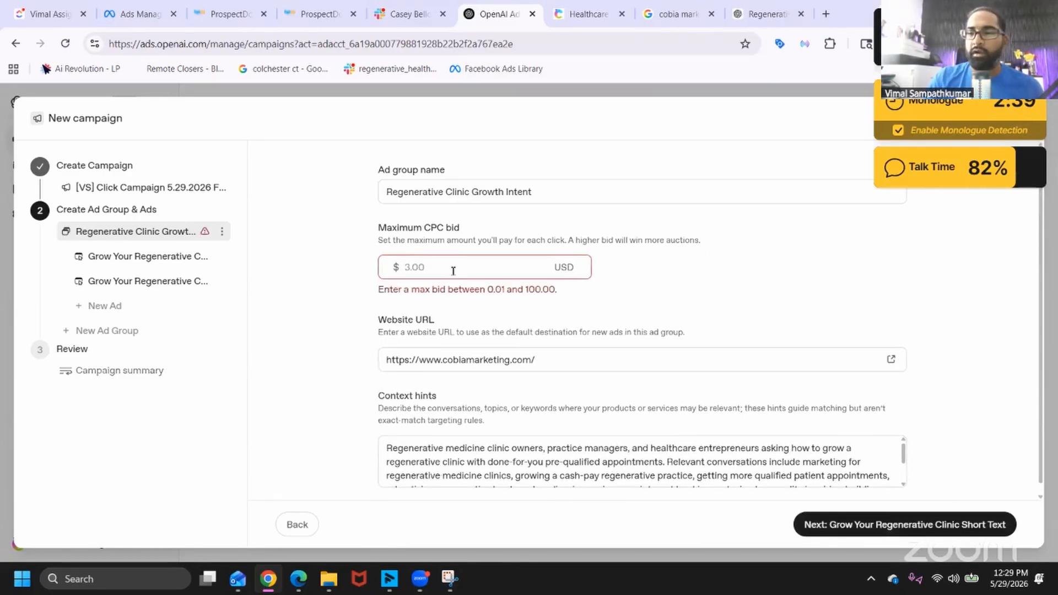
{"action": "type", "text": "3.50"}
{"action": "left_click", "coordinate": [637, 320]}
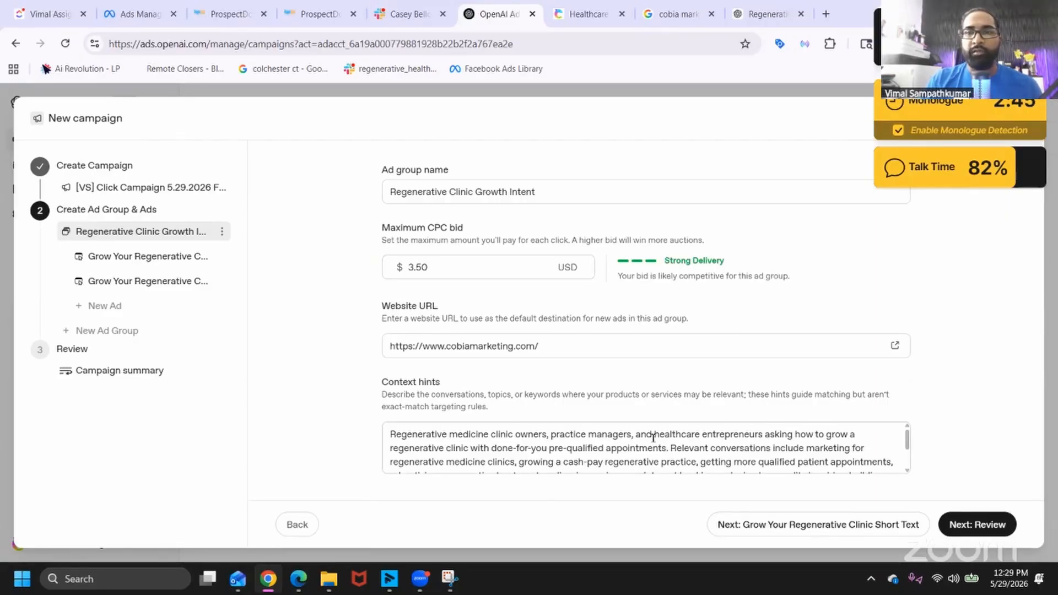
Read through the ad group's context hints describing the target audience and relevant conversations.
{"action": "scroll", "coordinate": [653, 438], "scroll_direction": "down", "scroll_amount": 2}
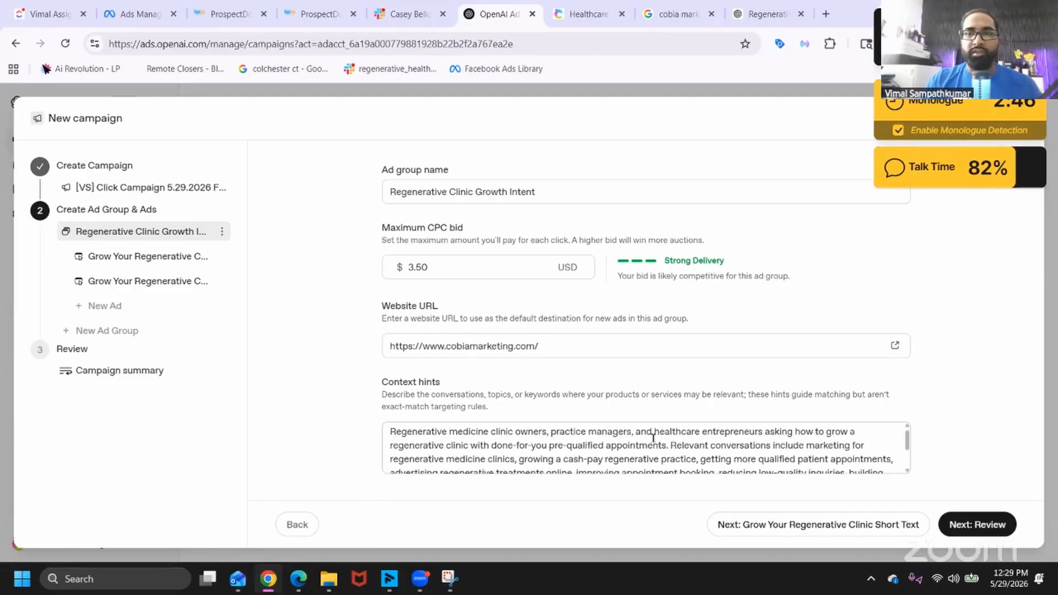
{"action": "scroll", "coordinate": [653, 438], "scroll_direction": "up", "scroll_amount": 3}
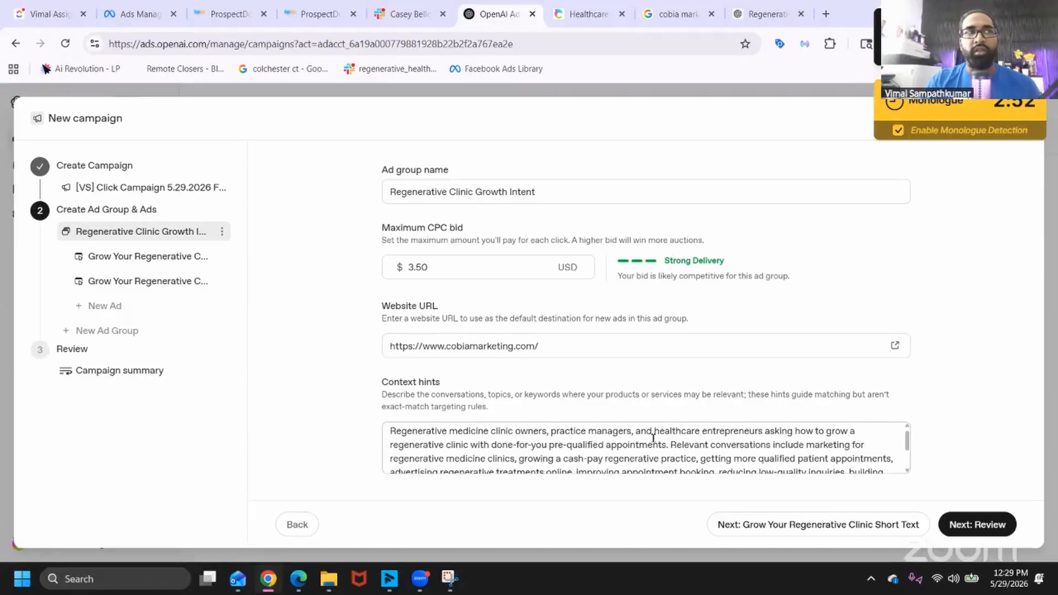
{"action": "scroll", "coordinate": [652, 438], "scroll_direction": "down", "scroll_amount": 1}
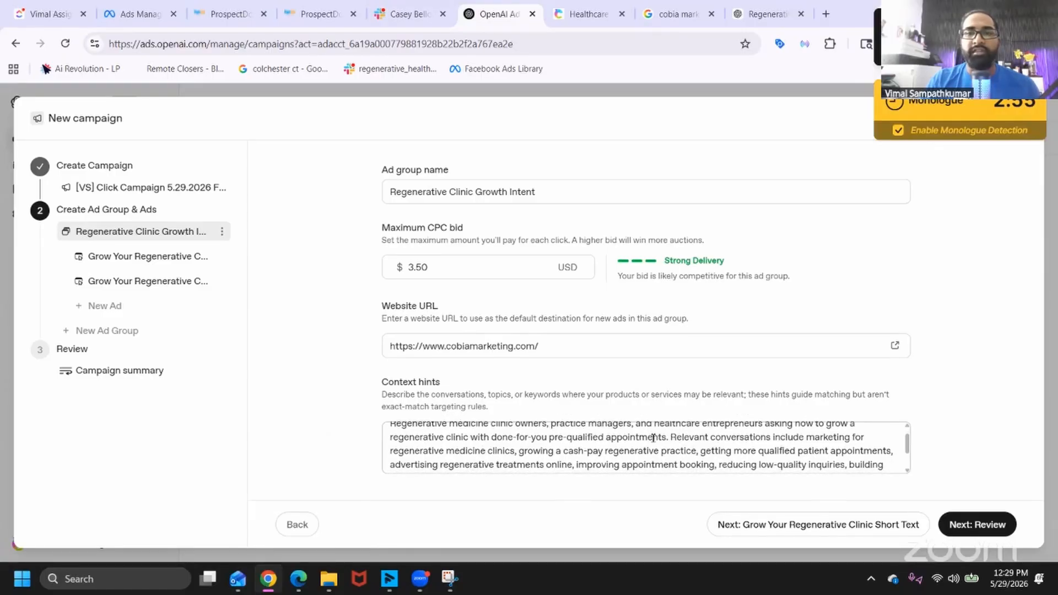
{"action": "scroll", "coordinate": [652, 438], "scroll_direction": "down", "scroll_amount": 3}
{"action": "scroll", "coordinate": [653, 438], "scroll_direction": "up", "scroll_amount": 5}
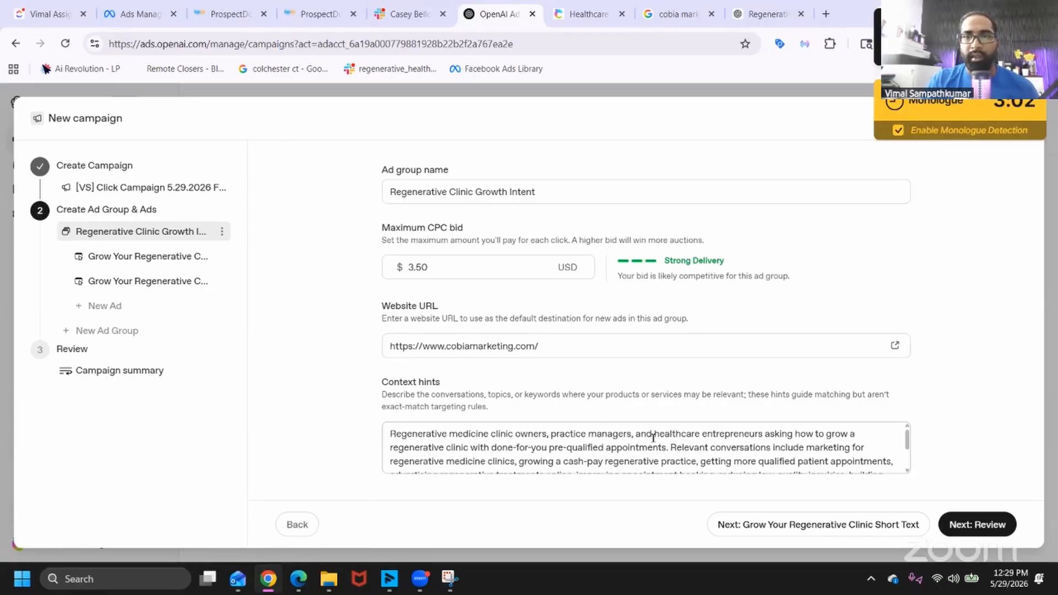
{"action": "scroll", "coordinate": [653, 438], "scroll_direction": "down", "scroll_amount": 1}
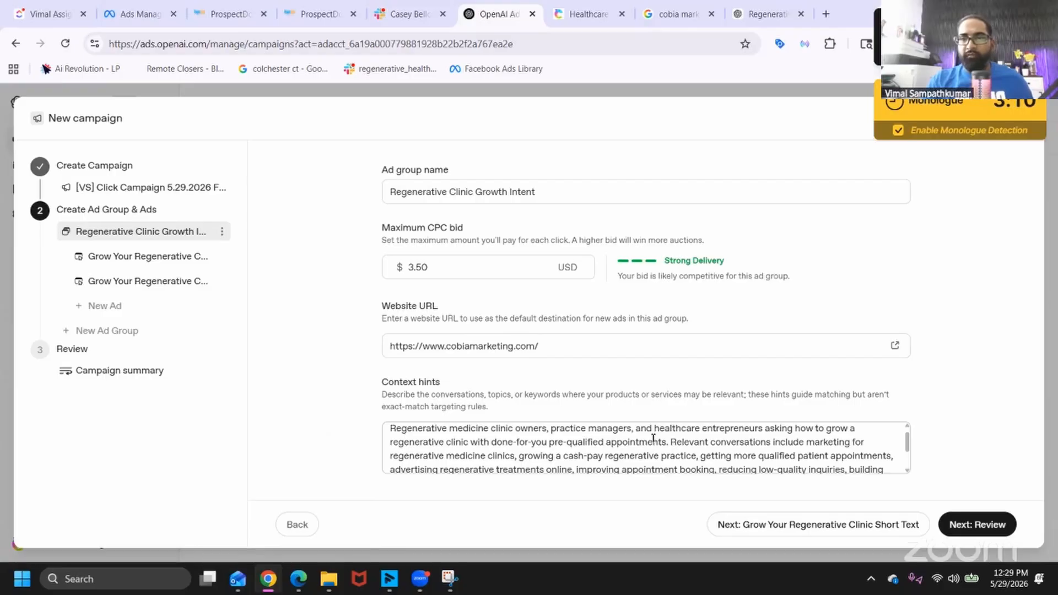
{"action": "scroll", "coordinate": [653, 438], "scroll_direction": "down", "scroll_amount": 1}
{"action": "scroll", "coordinate": [653, 438], "scroll_direction": "down", "scroll_amount": 1}
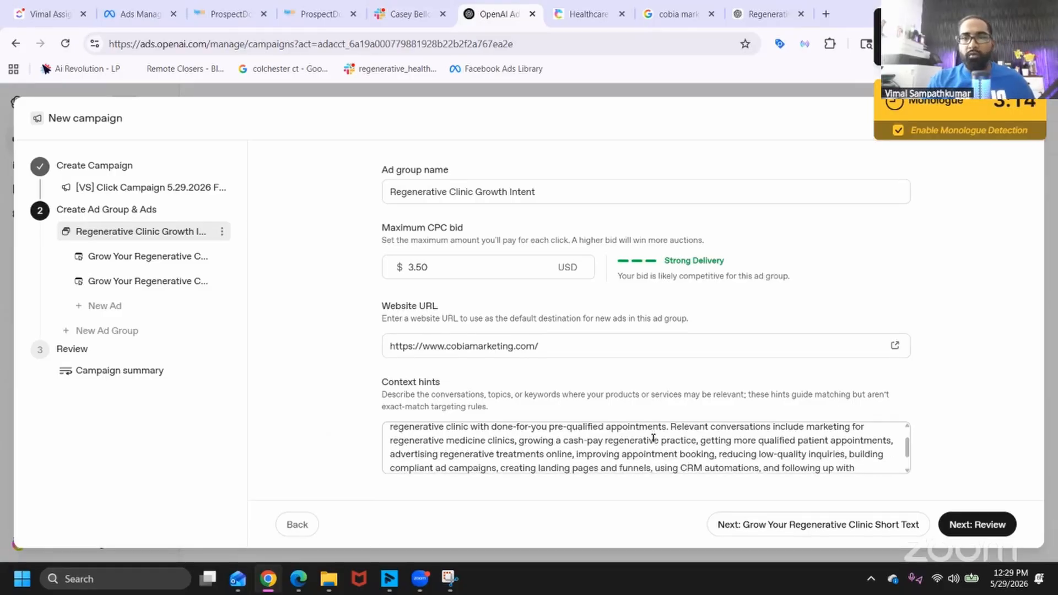
{"action": "scroll", "coordinate": [653, 438], "scroll_direction": "down", "scroll_amount": 1}
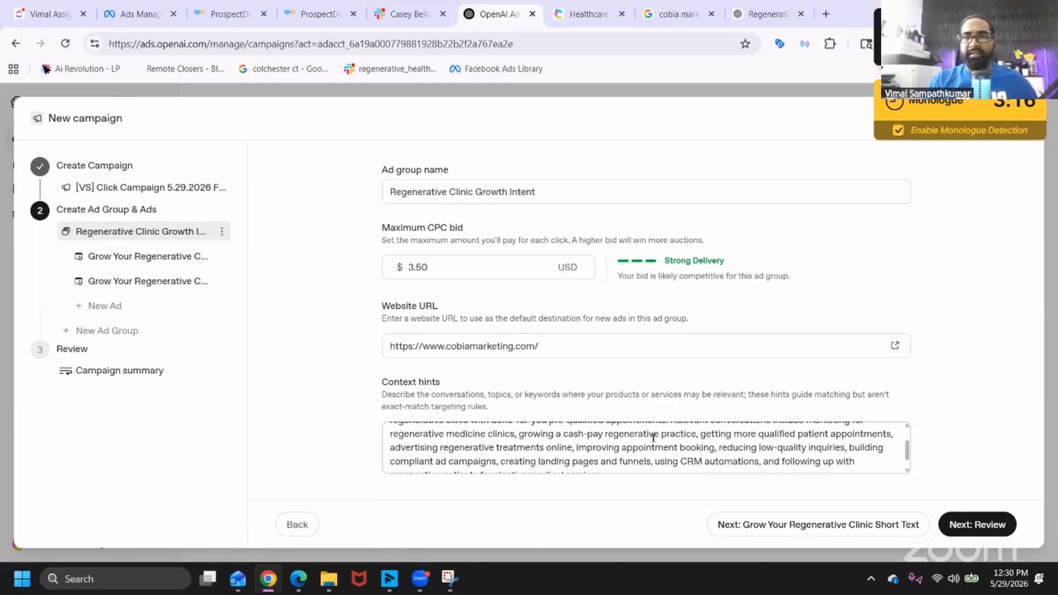
{"action": "scroll", "coordinate": [653, 438], "scroll_direction": "down", "scroll_amount": 1}
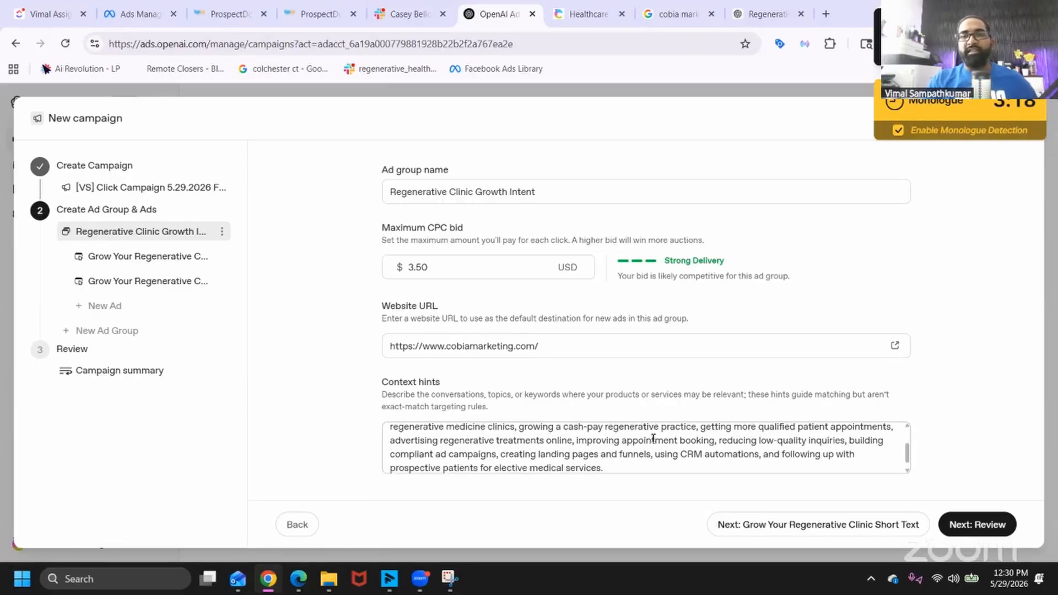
{"action": "scroll", "coordinate": [653, 438], "scroll_direction": "down", "scroll_amount": 1}
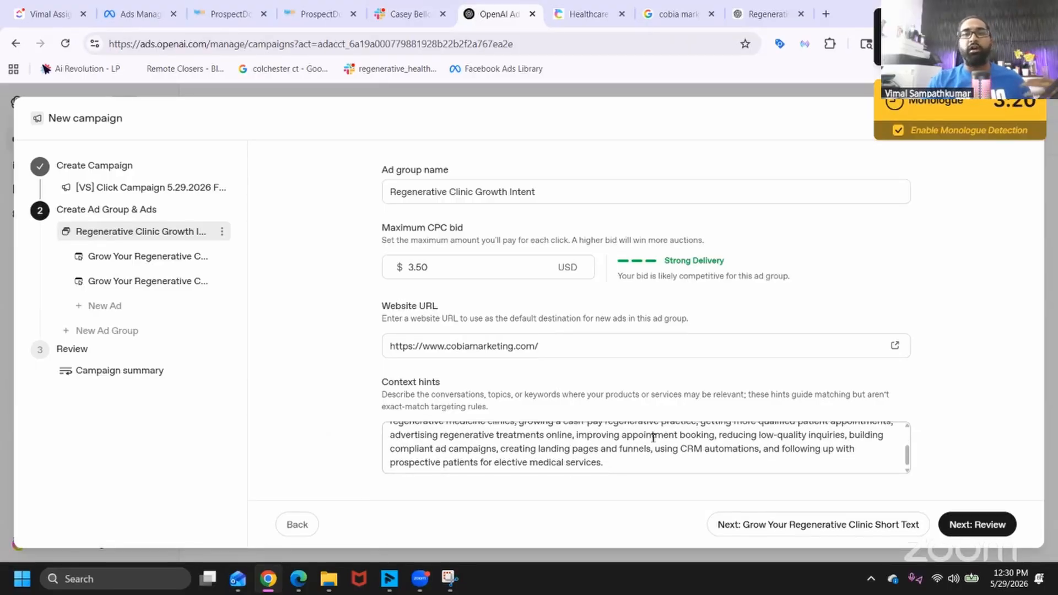
{"action": "scroll", "coordinate": [652, 438], "scroll_direction": "up", "scroll_amount": 1}
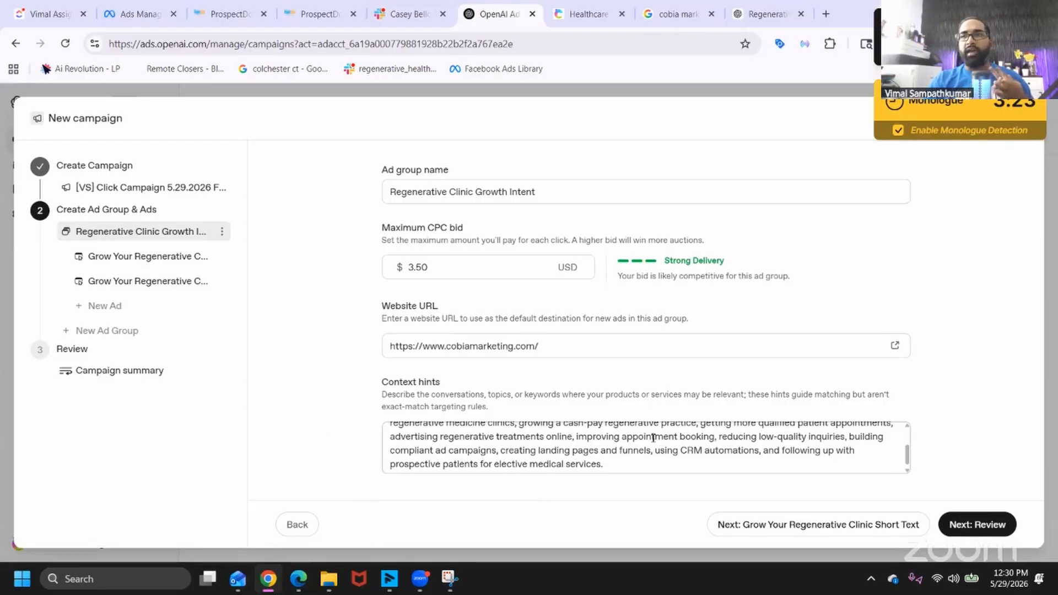
{"action": "scroll", "coordinate": [652, 438], "scroll_direction": "down", "scroll_amount": 1}
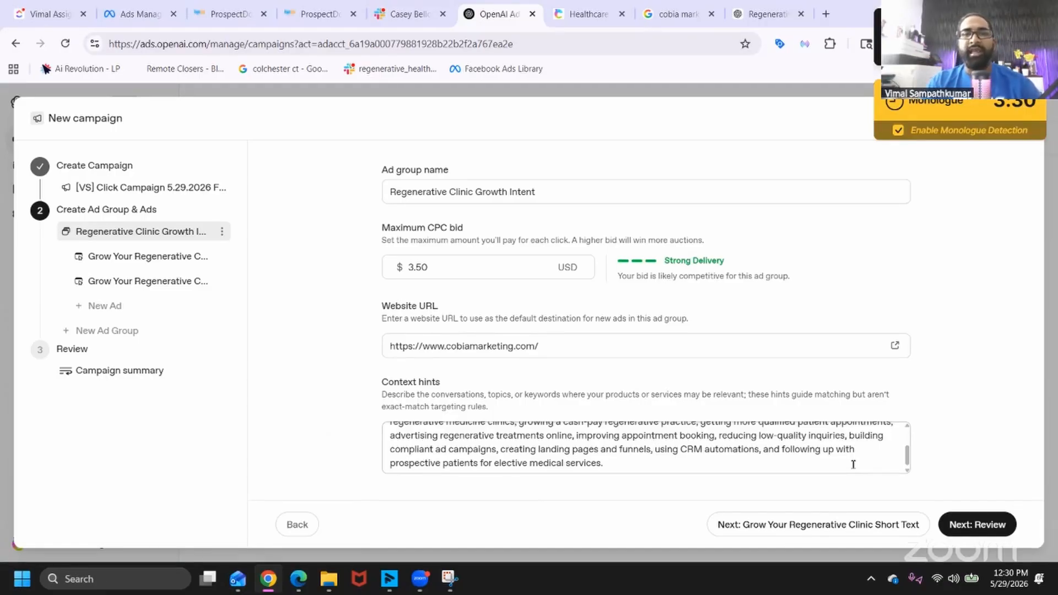
{"action": "scroll", "coordinate": [853, 465], "scroll_direction": "up", "scroll_amount": 3}
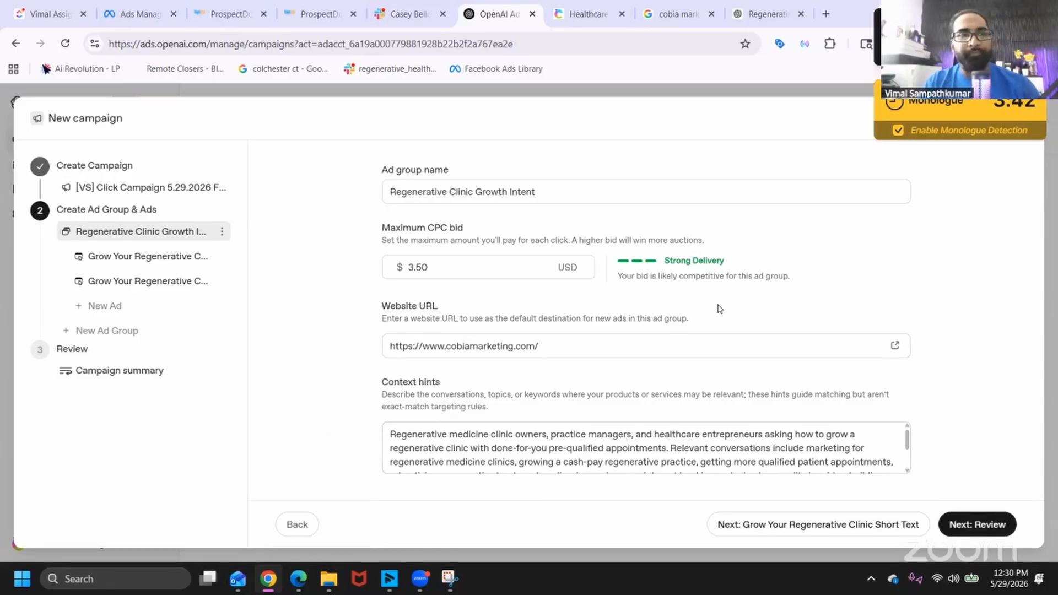
Check the campaign summary, and compare the Short Text and Long Text versions of the Grow Your Regenerative Clinic ad.
{"action": "left_click", "coordinate": [986, 527]}
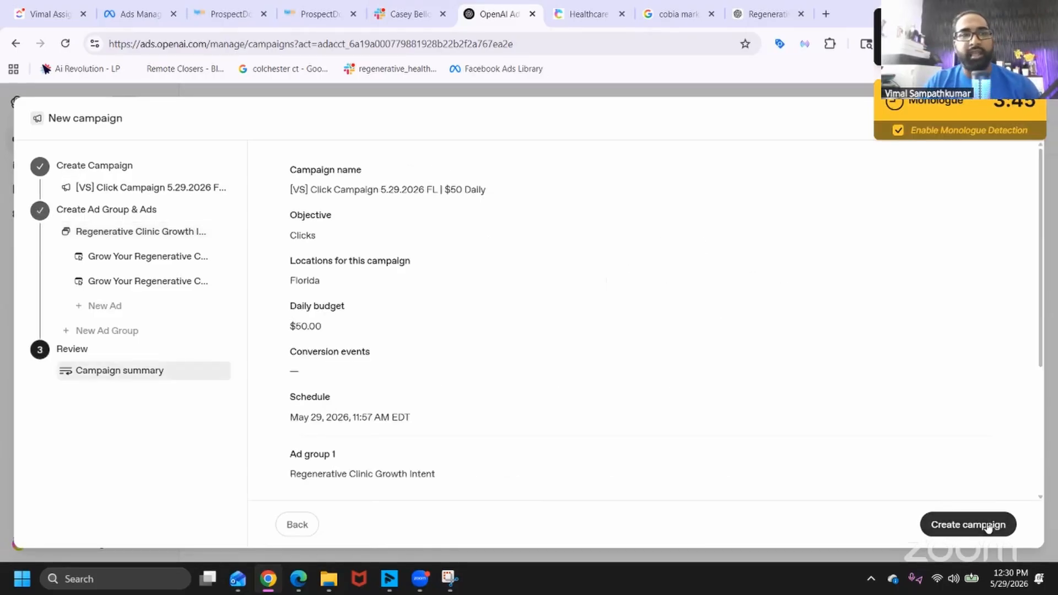
{"action": "left_click", "coordinate": [211, 256]}
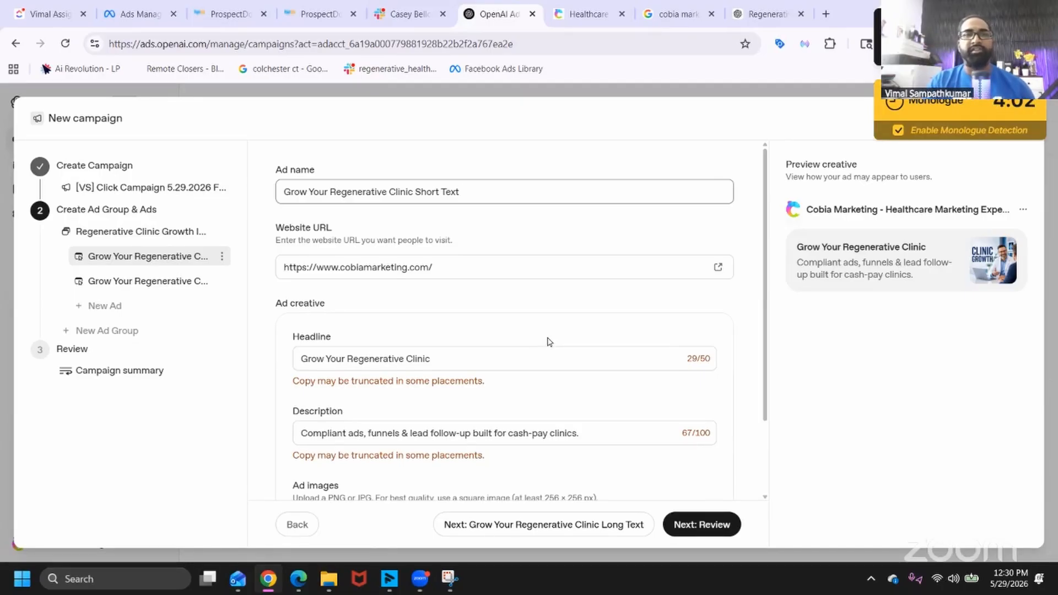
{"action": "left_click", "coordinate": [171, 280]}
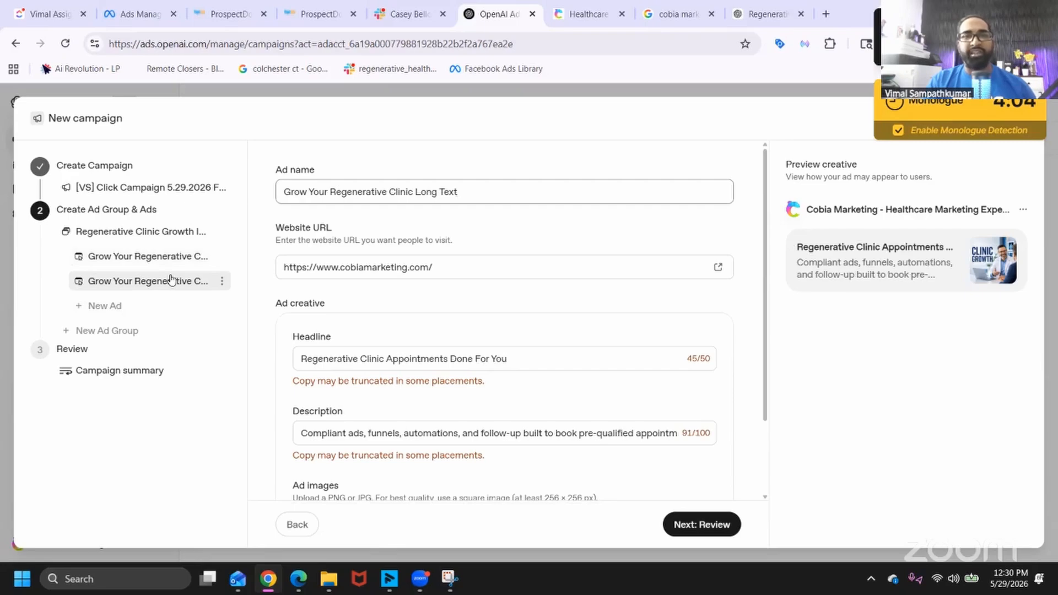
{"action": "left_click", "coordinate": [168, 258]}
{"action": "left_click", "coordinate": [169, 281]}
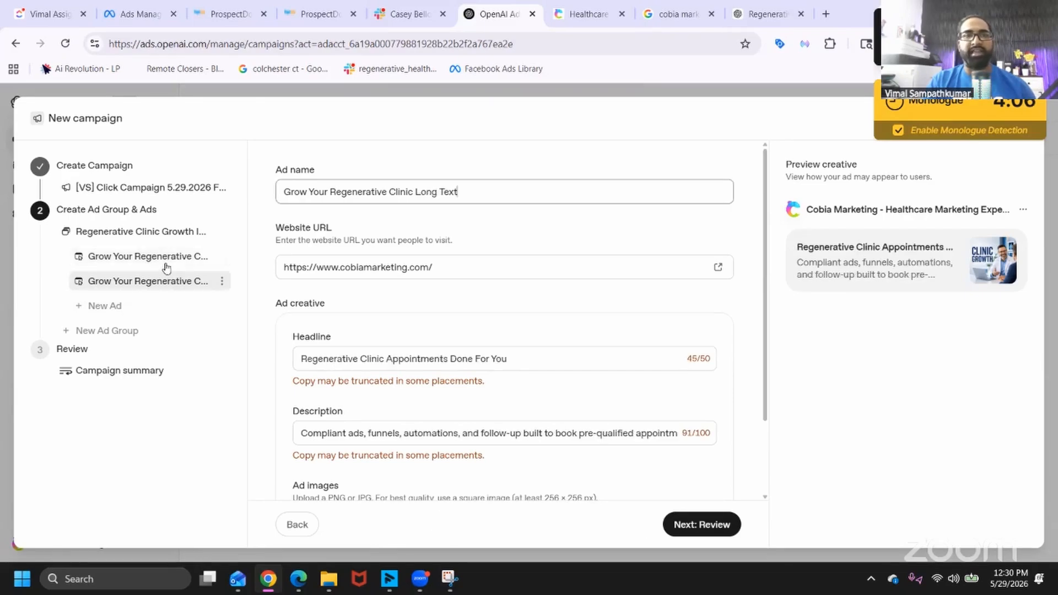
{"action": "left_click", "coordinate": [166, 263]}
{"action": "left_click", "coordinate": [165, 281]}
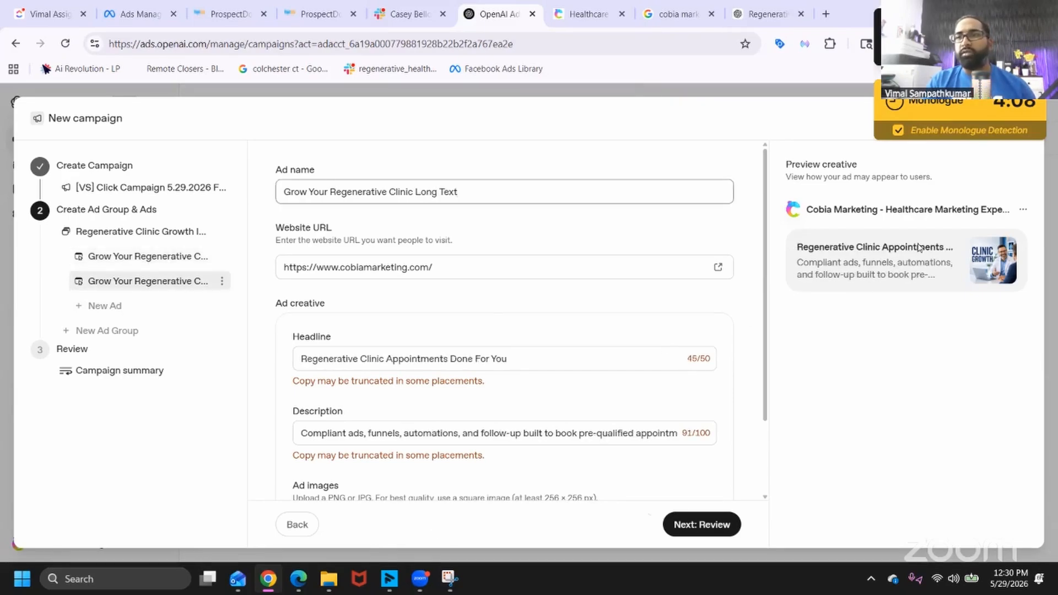
Examine the Short Text ad's name, website URL, headline, description and ad image.
{"action": "left_click", "coordinate": [168, 263]}
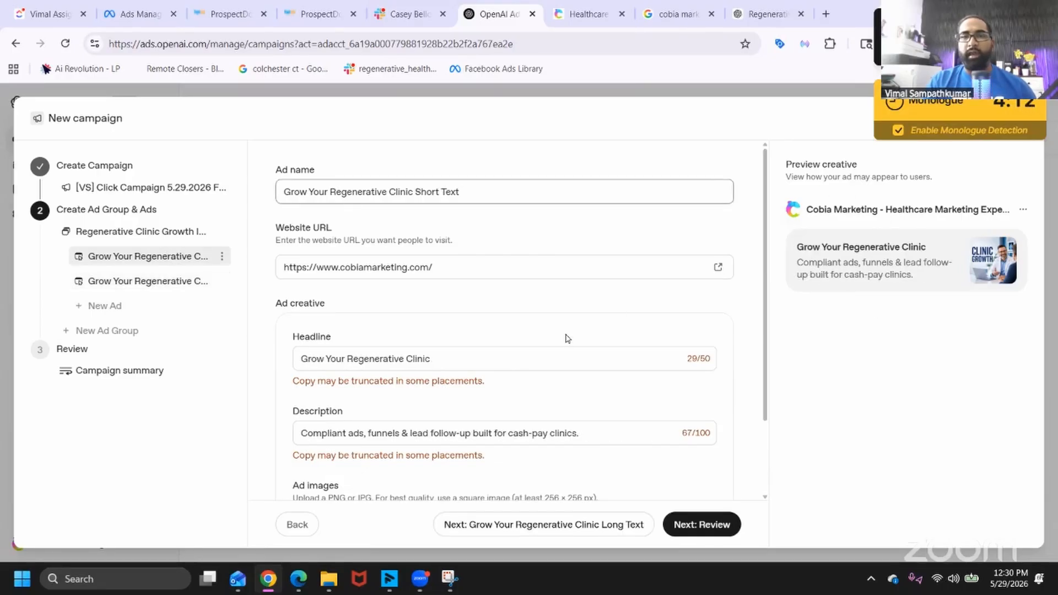
{"action": "scroll", "coordinate": [568, 338], "scroll_direction": "down", "scroll_amount": 2}
{"action": "scroll", "coordinate": [453, 438], "scroll_direction": "up", "scroll_amount": 2}
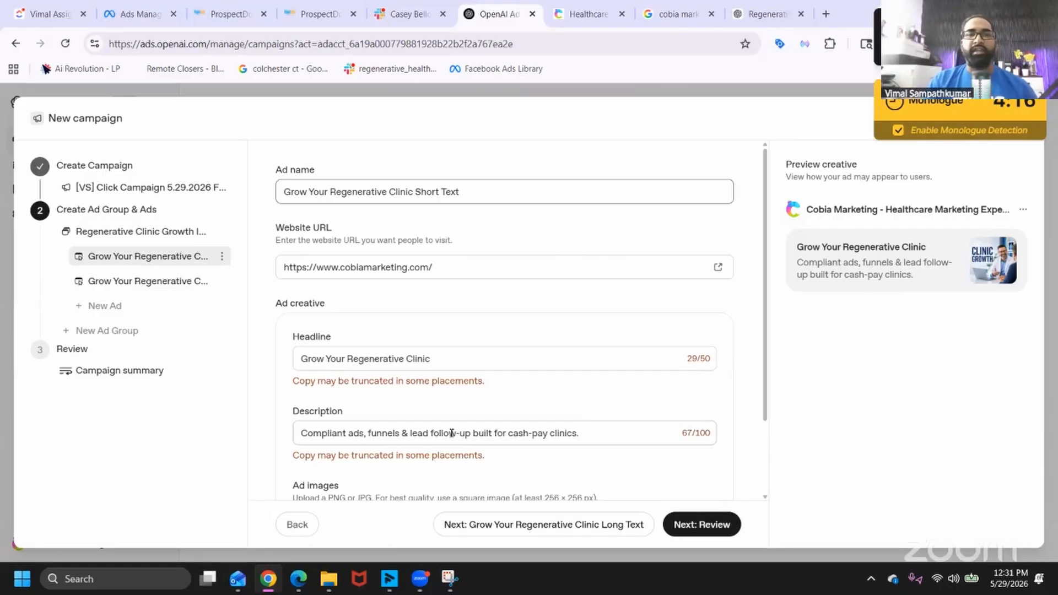
{"action": "scroll", "coordinate": [452, 433], "scroll_direction": "down", "scroll_amount": 1}
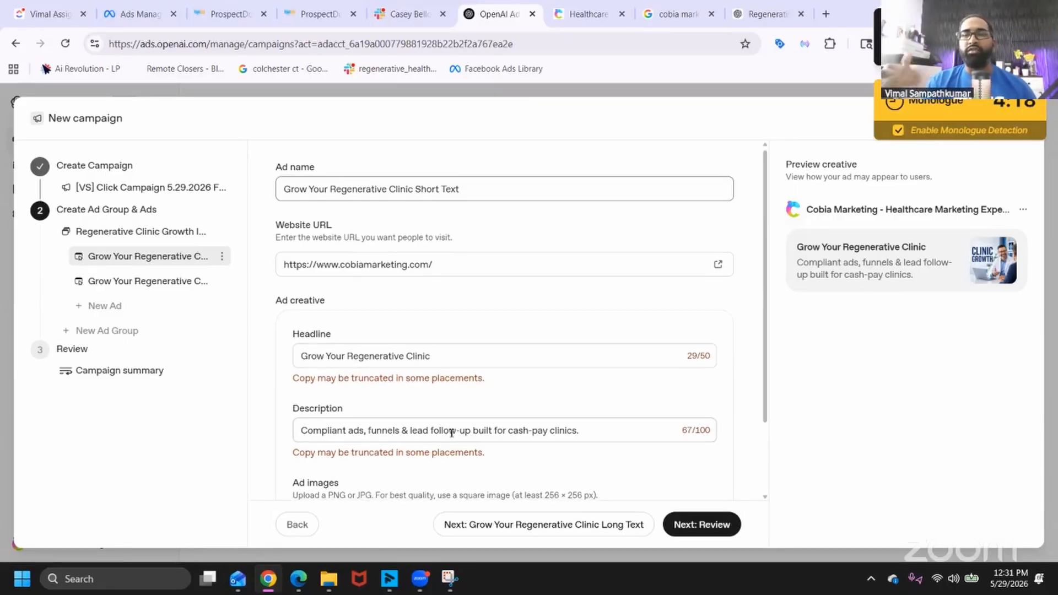
{"action": "scroll", "coordinate": [452, 433], "scroll_direction": "down", "scroll_amount": 1}
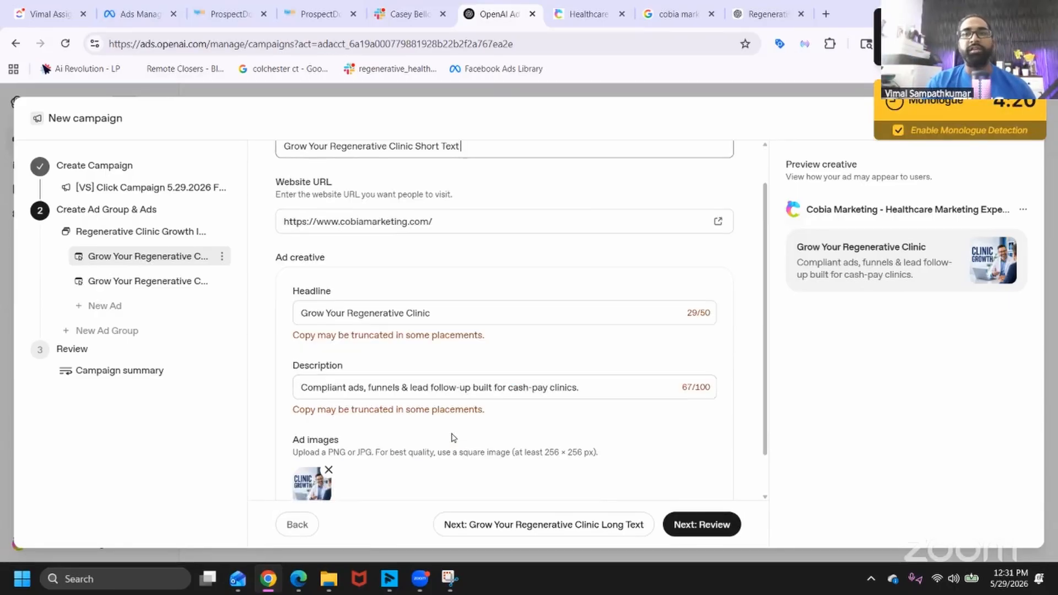
{"action": "scroll", "coordinate": [452, 437], "scroll_direction": "down", "scroll_amount": 1}
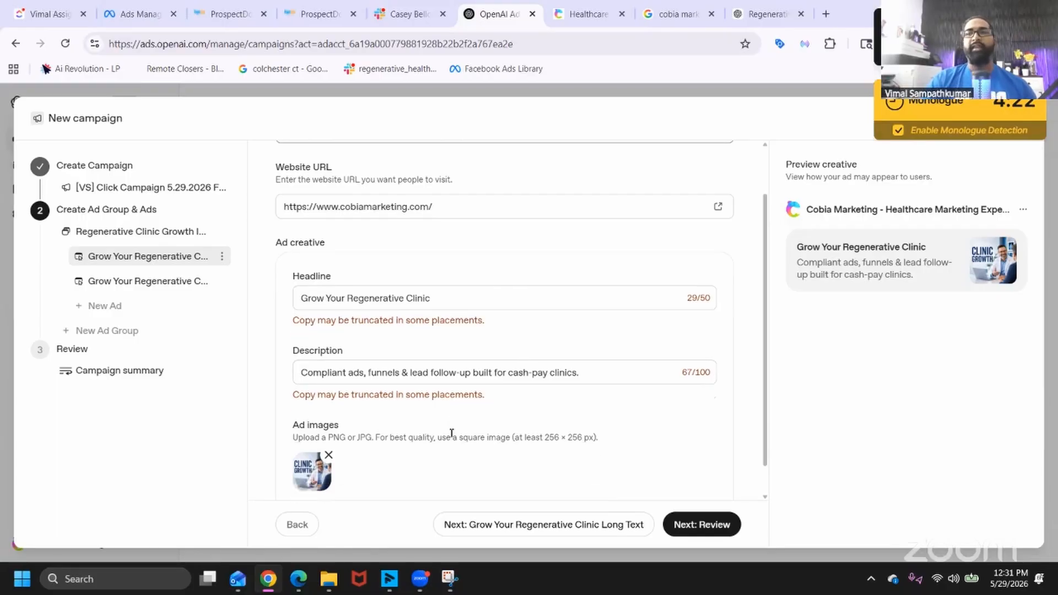
{"action": "scroll", "coordinate": [452, 433], "scroll_direction": "up", "scroll_amount": 1}
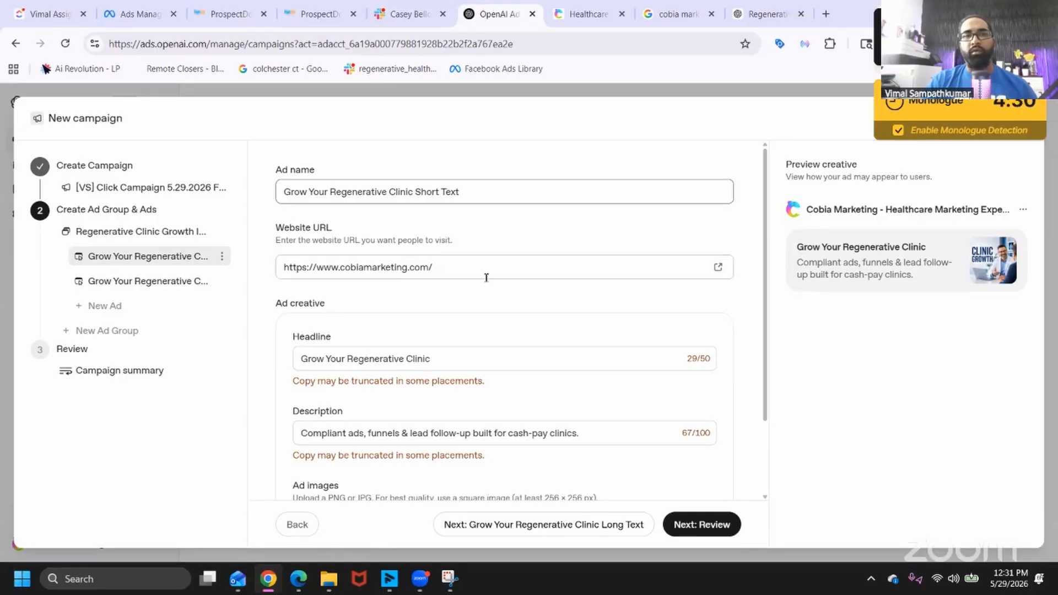
{"action": "scroll", "coordinate": [488, 279], "scroll_direction": "down", "scroll_amount": 1}
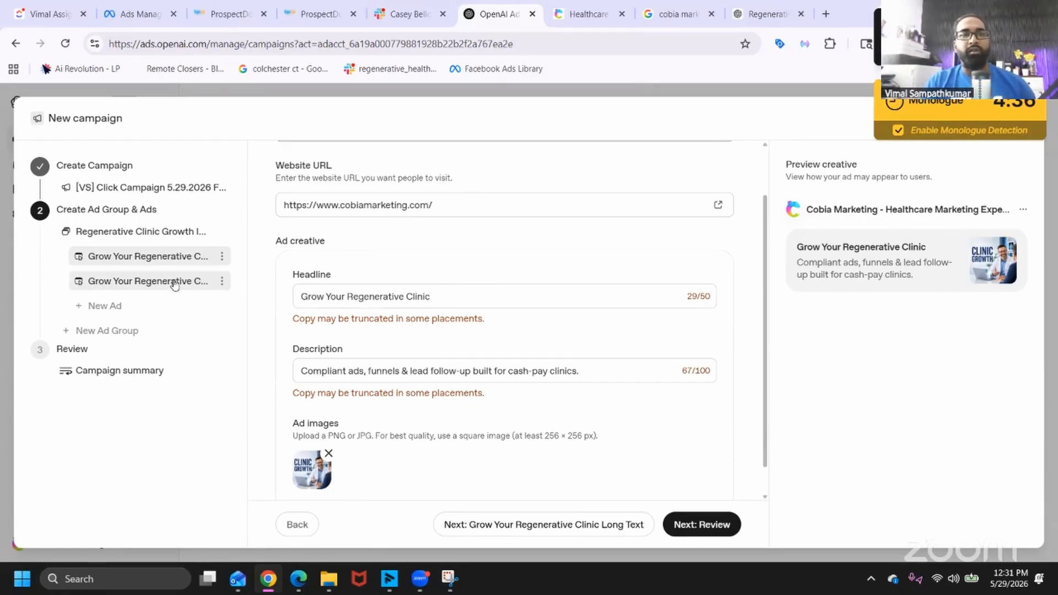
{"action": "scroll", "coordinate": [408, 283], "scroll_direction": "up", "scroll_amount": 1}
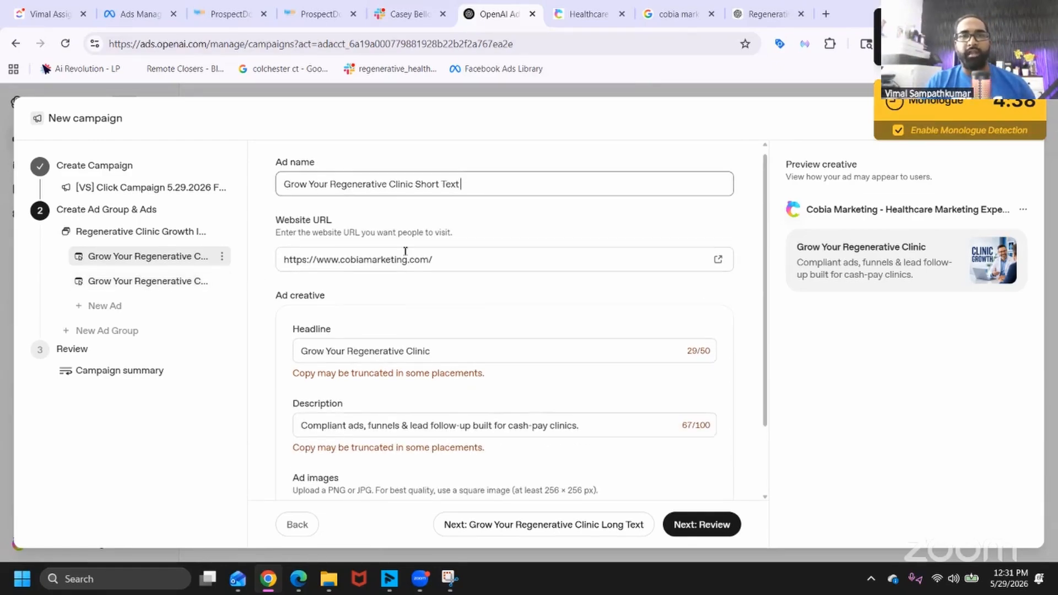
{"action": "scroll", "coordinate": [405, 252], "scroll_direction": "up", "scroll_amount": 1}
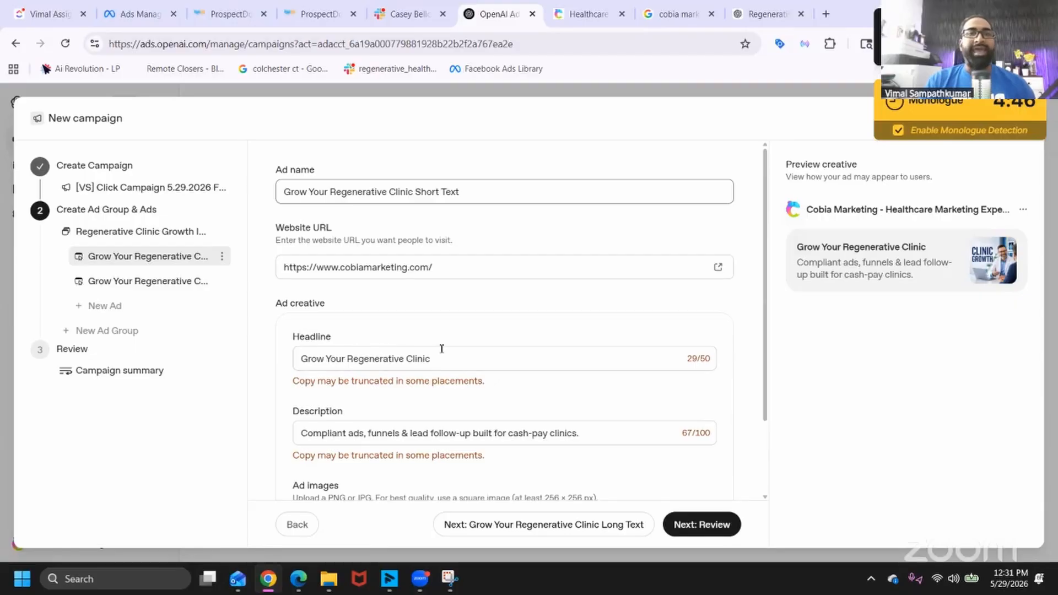
{"action": "scroll", "coordinate": [374, 391], "scroll_direction": "down", "scroll_amount": 1}
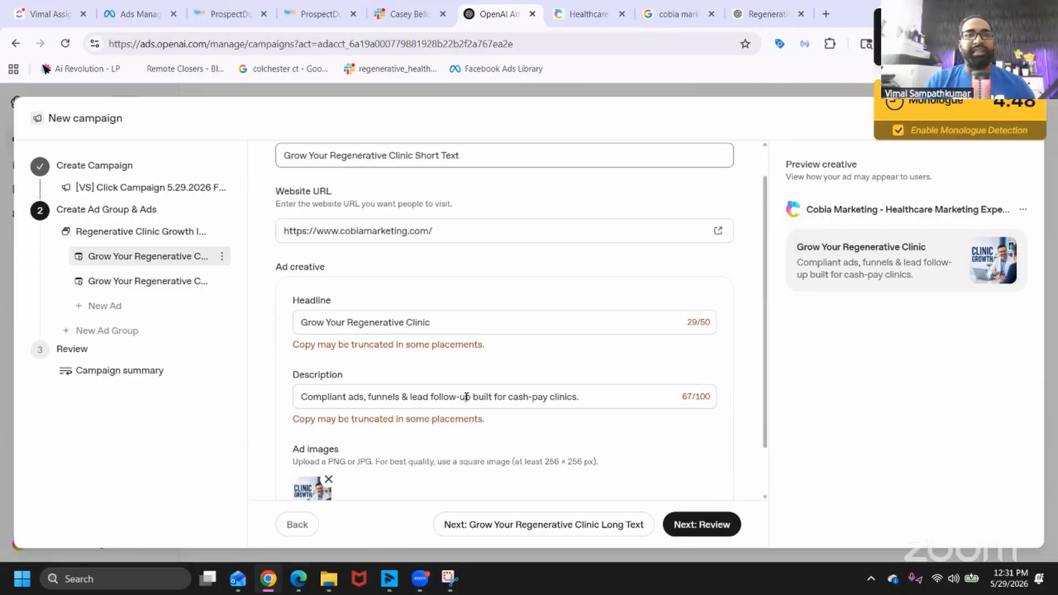
Switch between the two ads to compare their headlines and descriptions, ending on the Short Text ad.
{"action": "left_click", "coordinate": [177, 280]}
{"action": "left_click", "coordinate": [160, 256]}
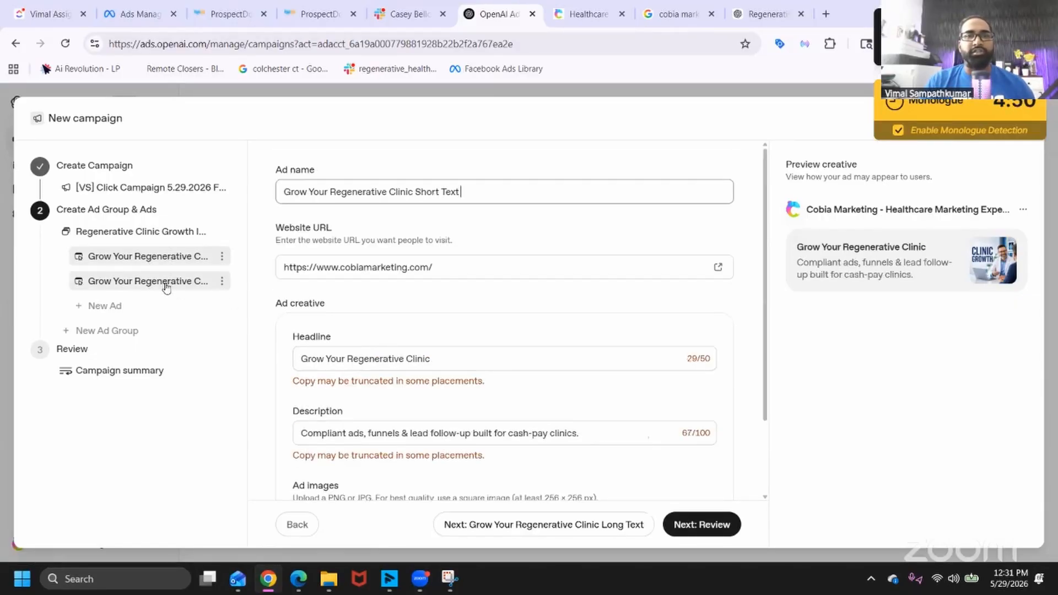
{"action": "left_click", "coordinate": [166, 281]}
{"action": "left_click", "coordinate": [160, 256]}
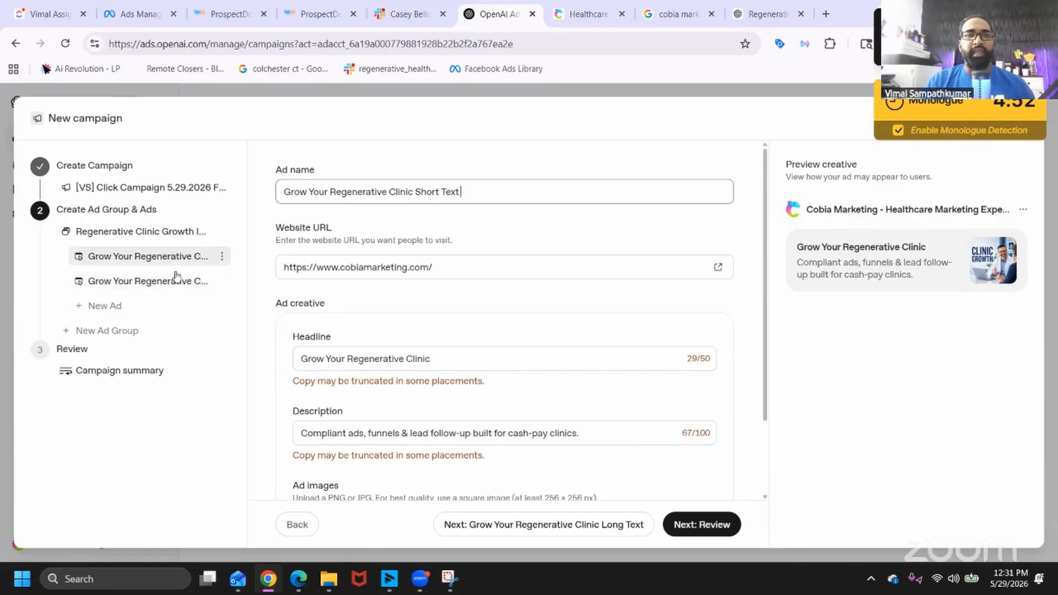
{"action": "scroll", "coordinate": [415, 382], "scroll_direction": "down", "scroll_amount": 1}
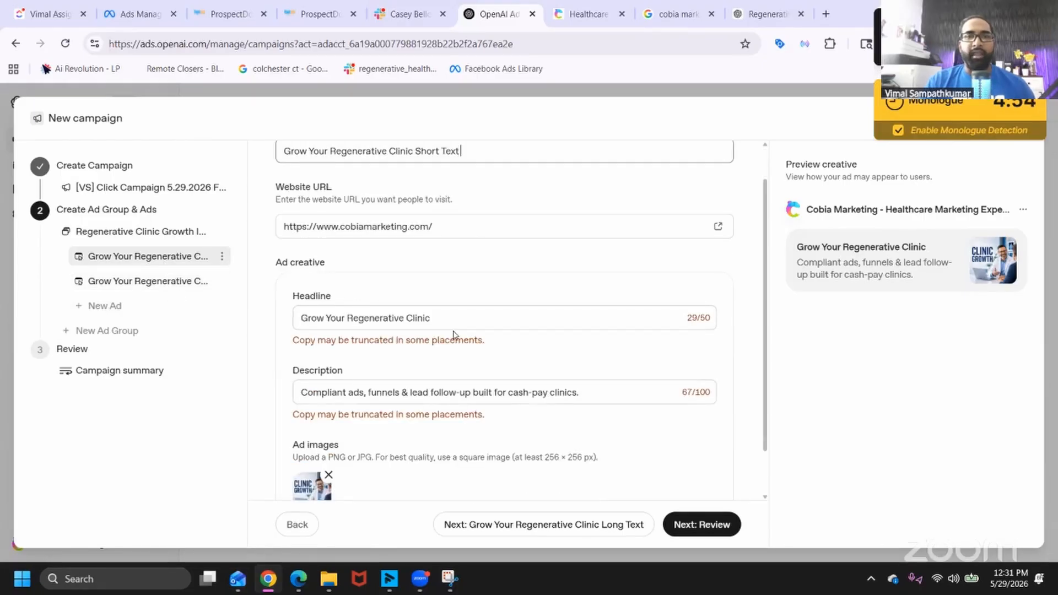
Examine the Long Text ad's headline, description and image, and enlarge its creative preview to inspect how it appears to users.
{"action": "left_click", "coordinate": [155, 281]}
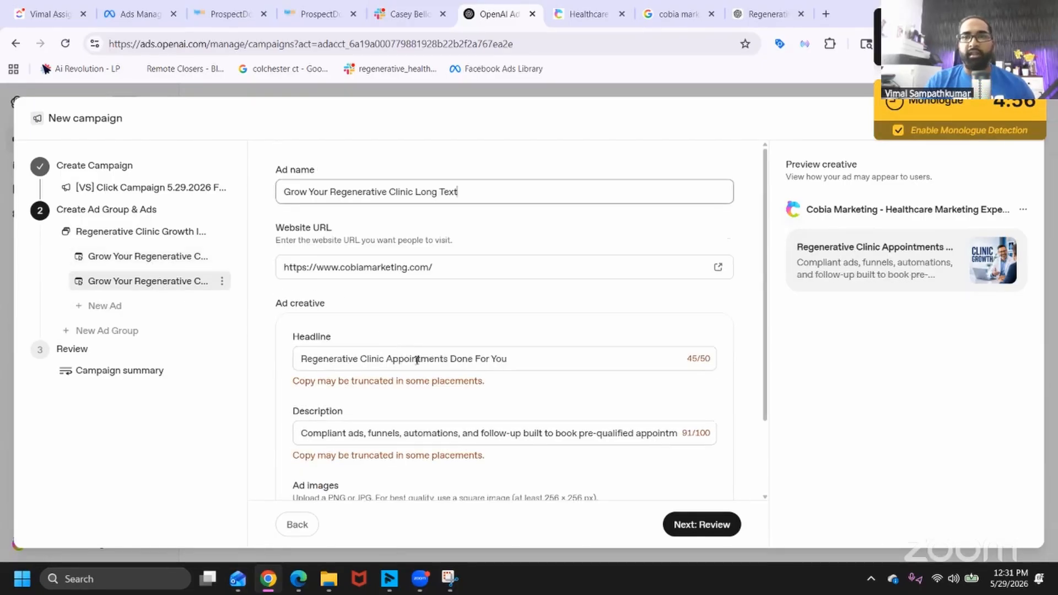
{"action": "scroll", "coordinate": [573, 432], "scroll_direction": "down", "scroll_amount": 1}
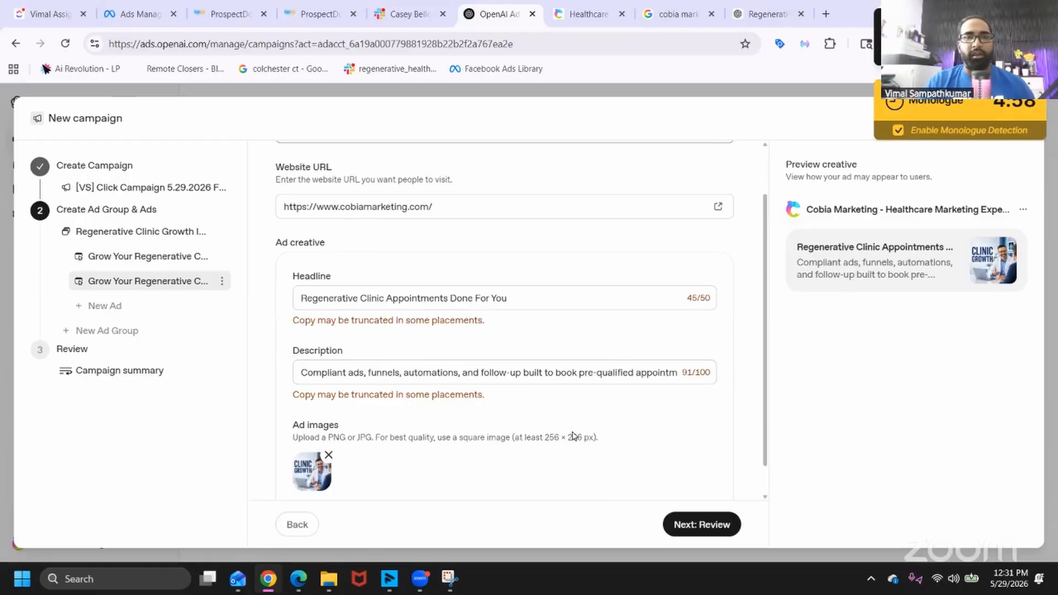
{"action": "scroll", "coordinate": [573, 436], "scroll_direction": "down", "scroll_amount": 1}
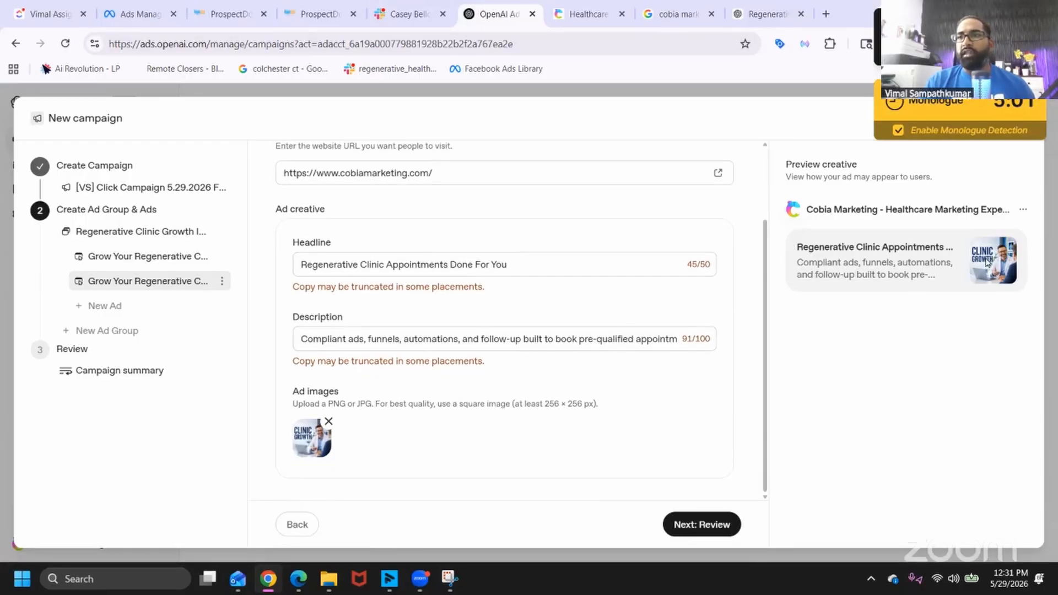
{"action": "scroll", "coordinate": [988, 264], "scroll_direction": "up", "scroll_amount": 5}
{"action": "scroll", "coordinate": [988, 263], "scroll_direction": "right", "scroll_amount": 2}
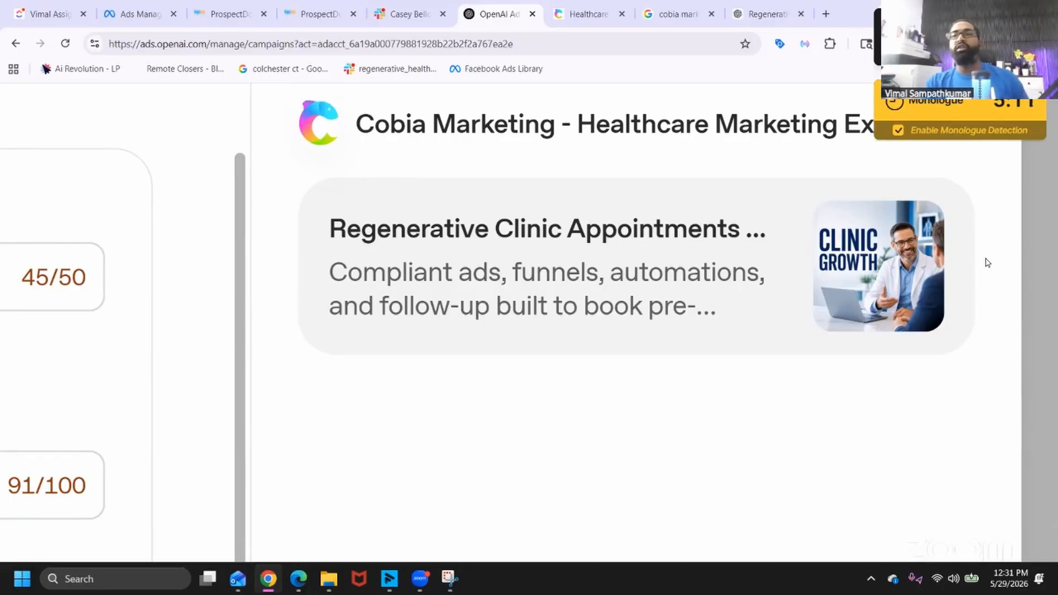
{"action": "scroll", "coordinate": [988, 263], "scroll_direction": "up", "scroll_amount": 1}
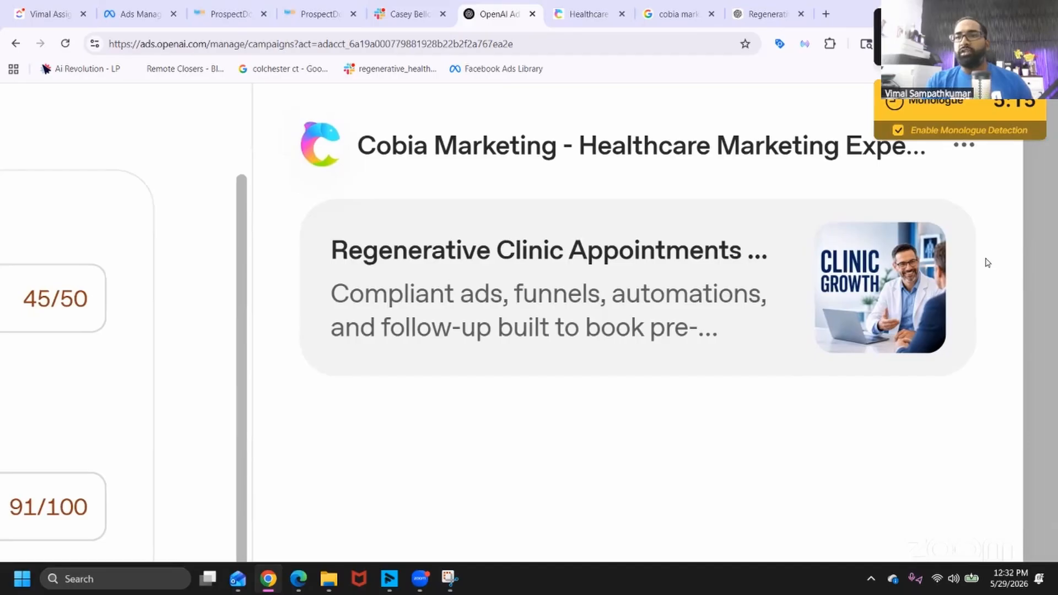
{"action": "scroll", "coordinate": [988, 264], "scroll_direction": "down", "scroll_amount": 5}
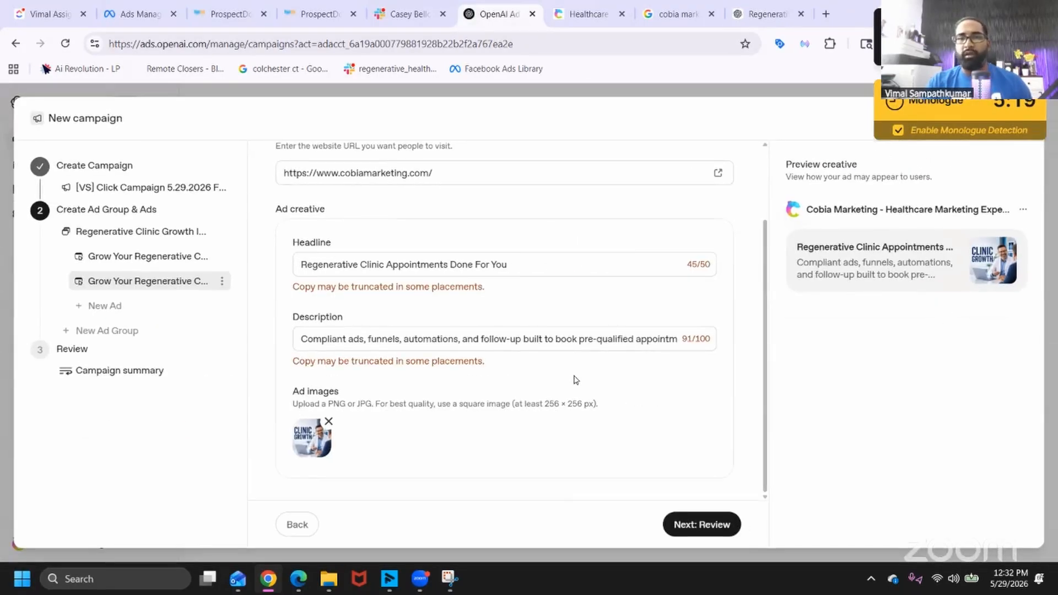
Review the full campaign summary from campaign name to ads, and create the campaign.
{"action": "left_click", "coordinate": [710, 524]}
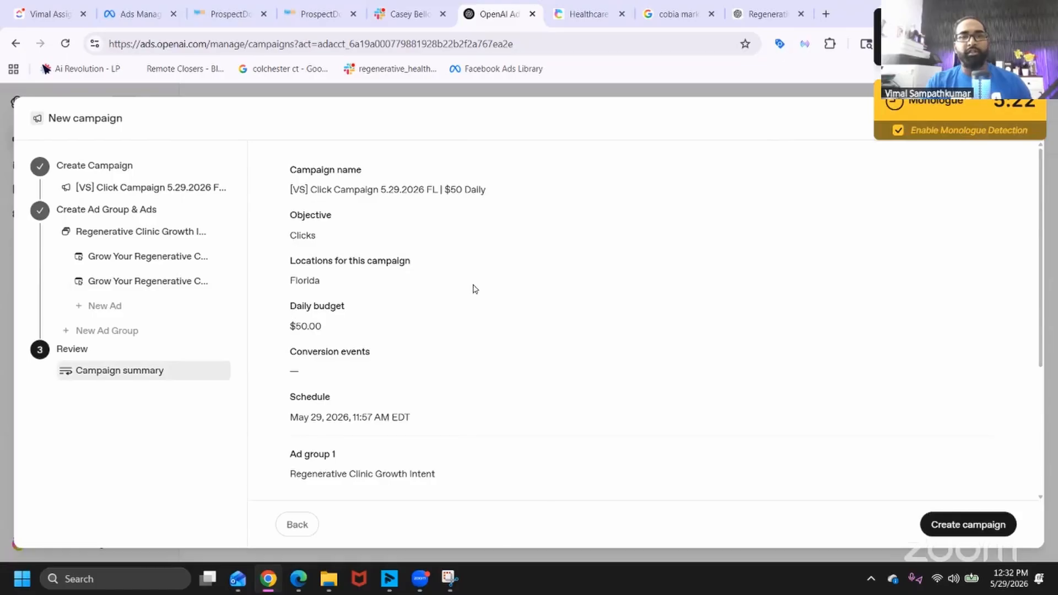
{"action": "scroll", "coordinate": [475, 288], "scroll_direction": "down", "scroll_amount": 4}
{"action": "scroll", "coordinate": [474, 289], "scroll_direction": "up", "scroll_amount": 5}
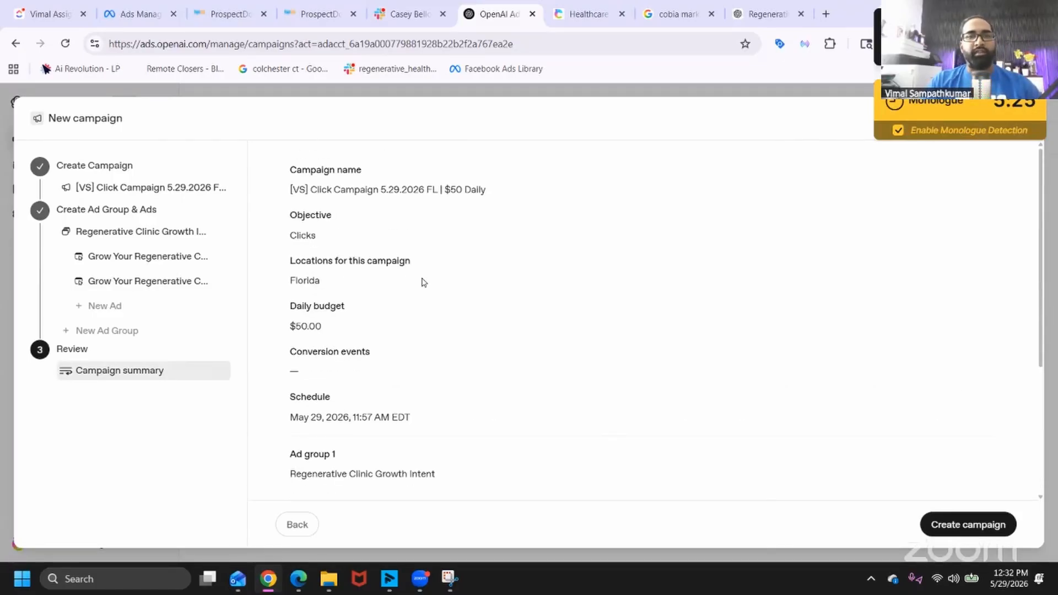
{"action": "scroll", "coordinate": [424, 282], "scroll_direction": "down", "scroll_amount": 4}
{"action": "scroll", "coordinate": [424, 282], "scroll_direction": "up", "scroll_amount": 4}
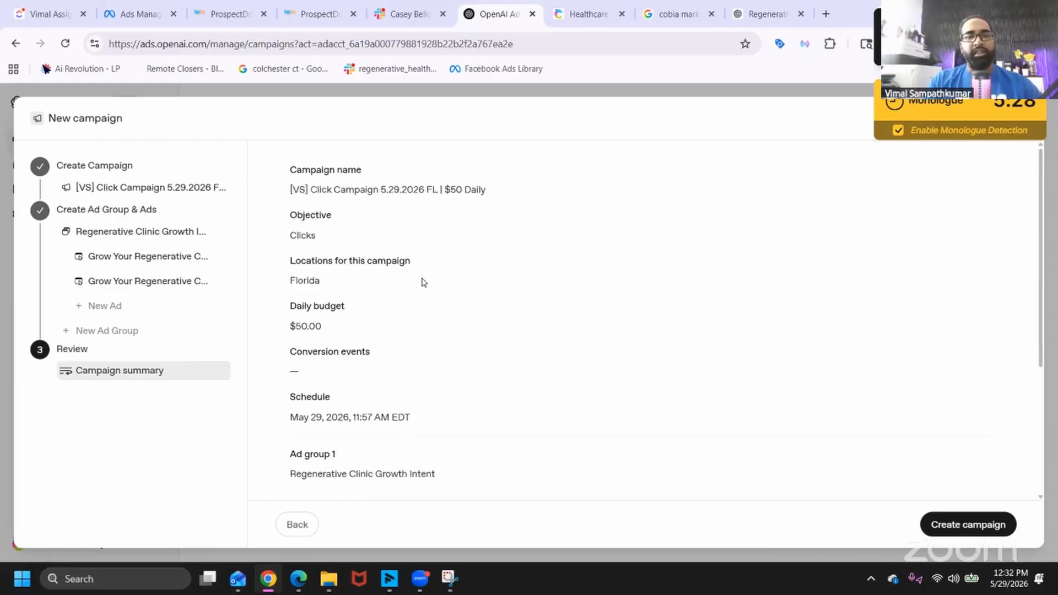
{"action": "scroll", "coordinate": [423, 282], "scroll_direction": "down", "scroll_amount": 3}
{"action": "scroll", "coordinate": [424, 282], "scroll_direction": "down", "scroll_amount": 1}
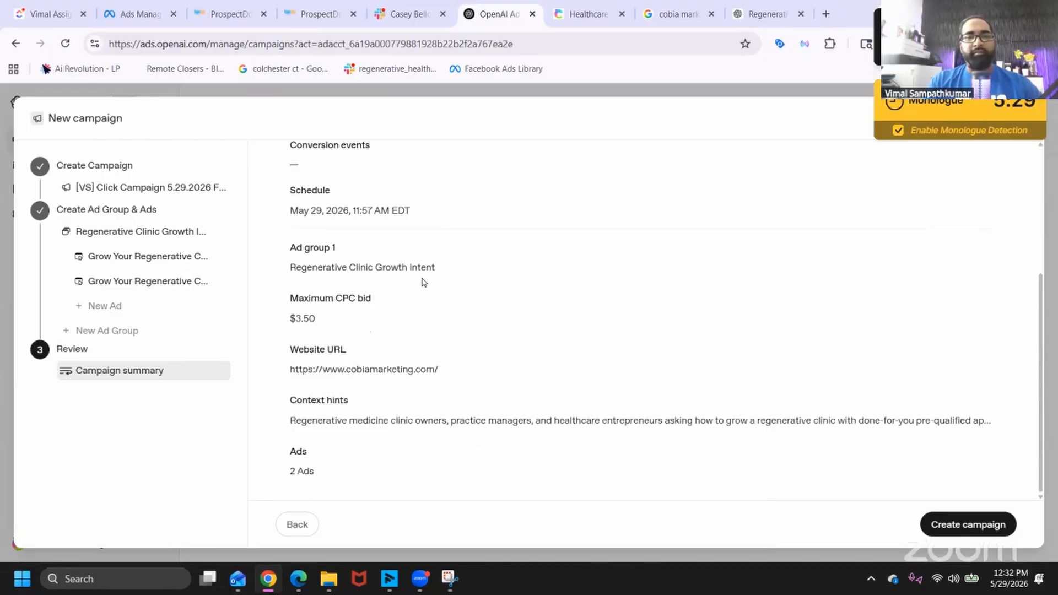
{"action": "left_click", "coordinate": [950, 529]}
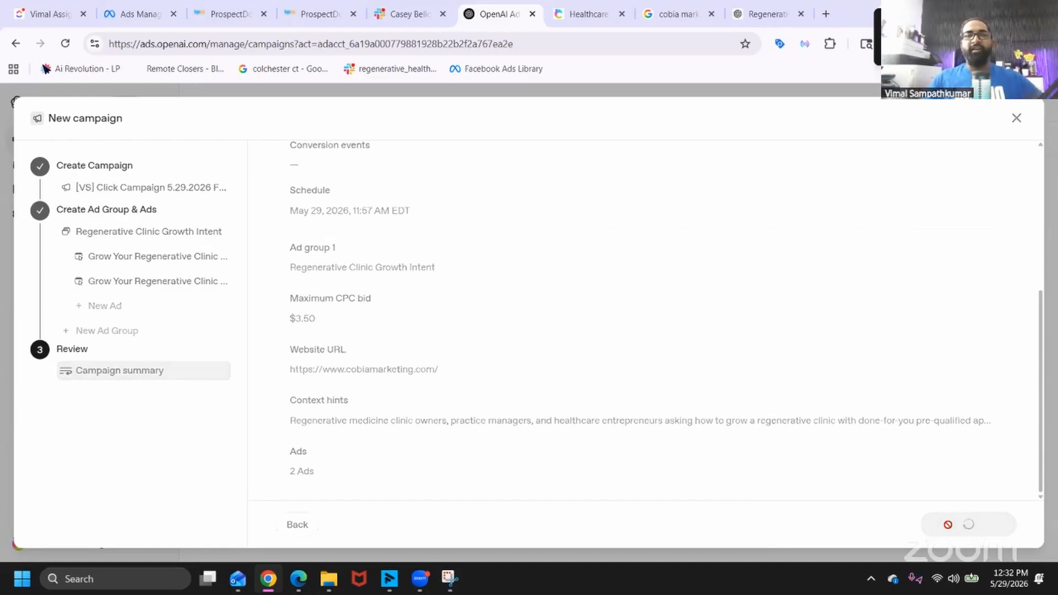